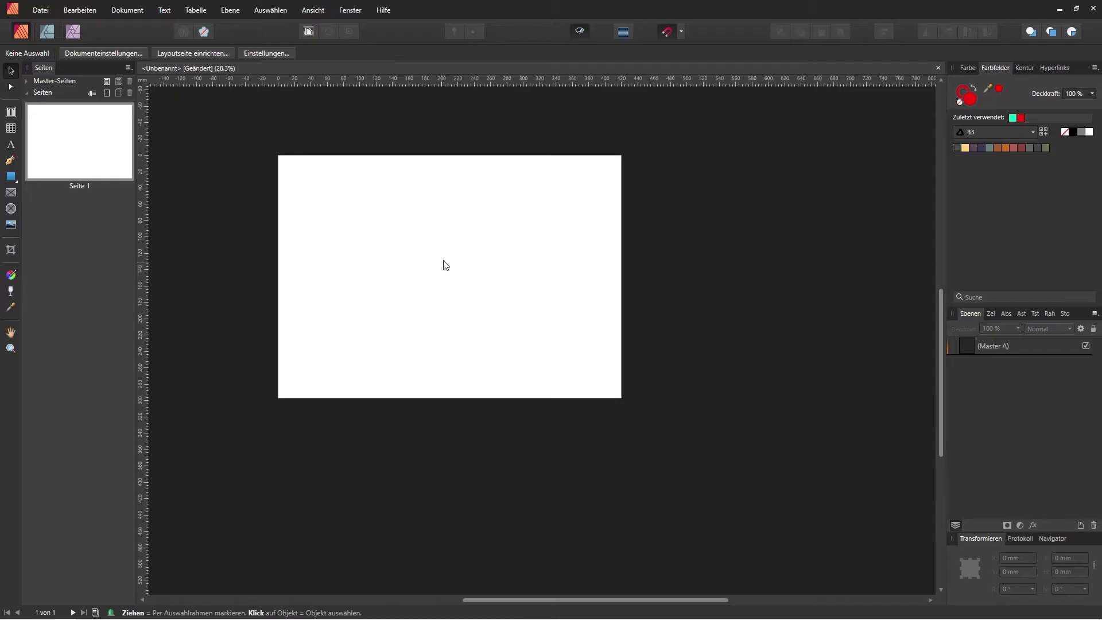
Choose the Rectangle Picture Frame Tool with Füllung and Kontur both set to none
click(11, 193)
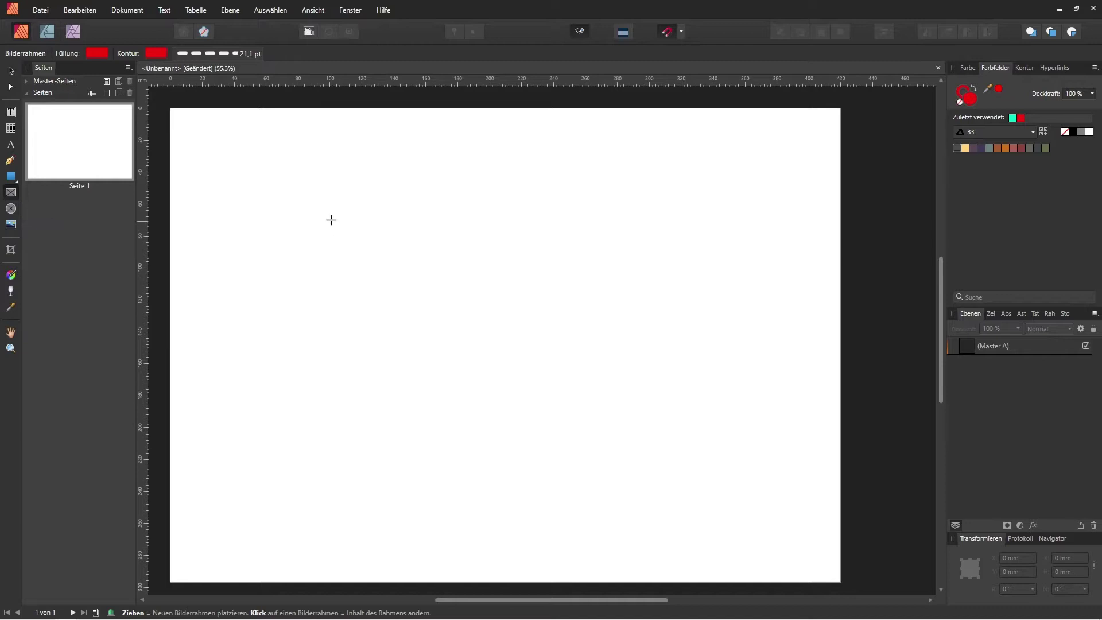
click(103, 55)
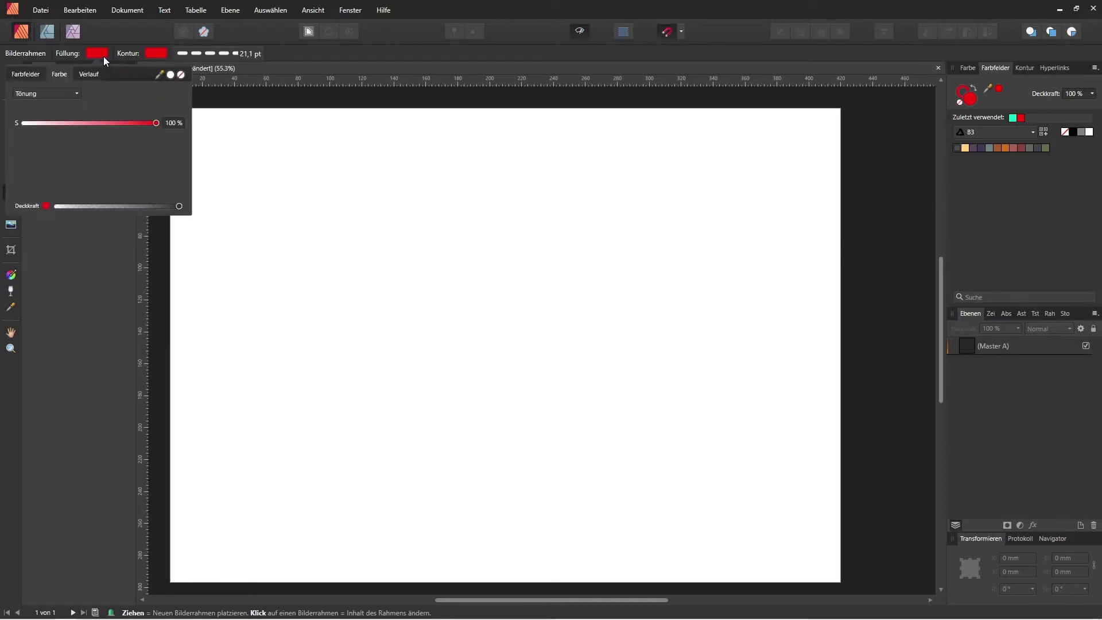
click(180, 75)
click(157, 53)
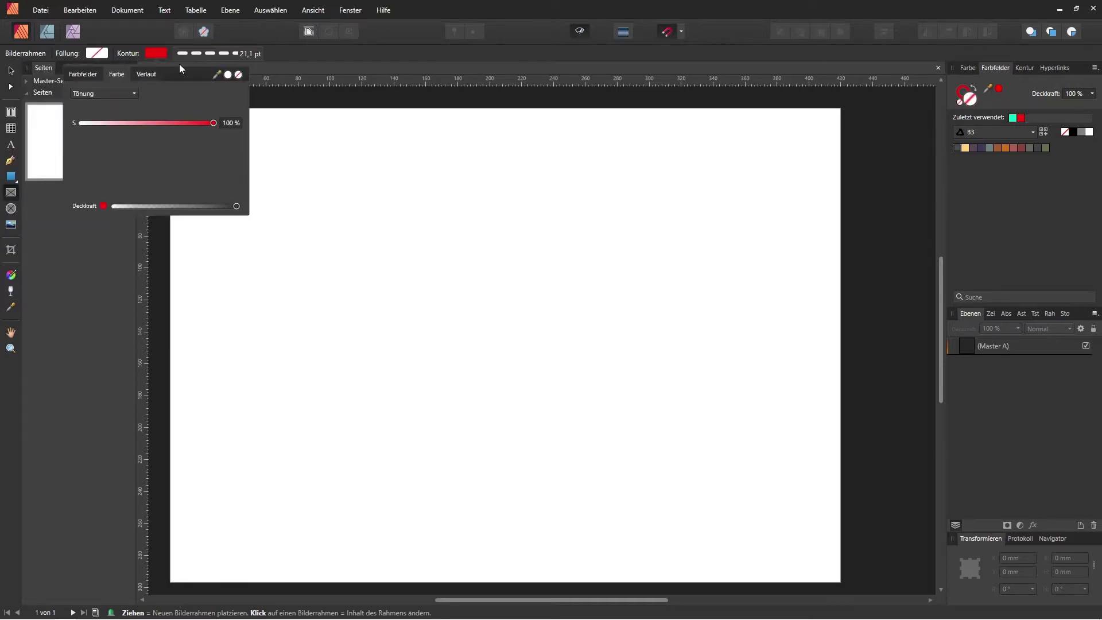
click(239, 75)
Draw a roughly 214 mm square picture frame and centre it horizontally near the page top
mouse_move(307, 206)
mouse_down()
mouse_move(412, 297)
mouse_move(716, 480)
mouse_up()
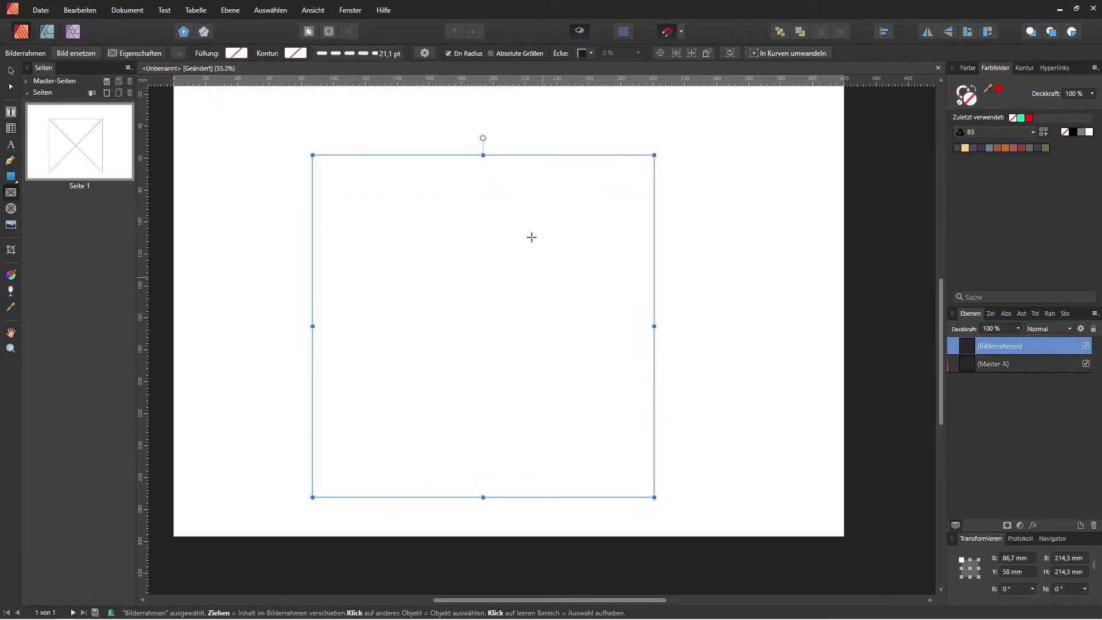
click(586, 30)
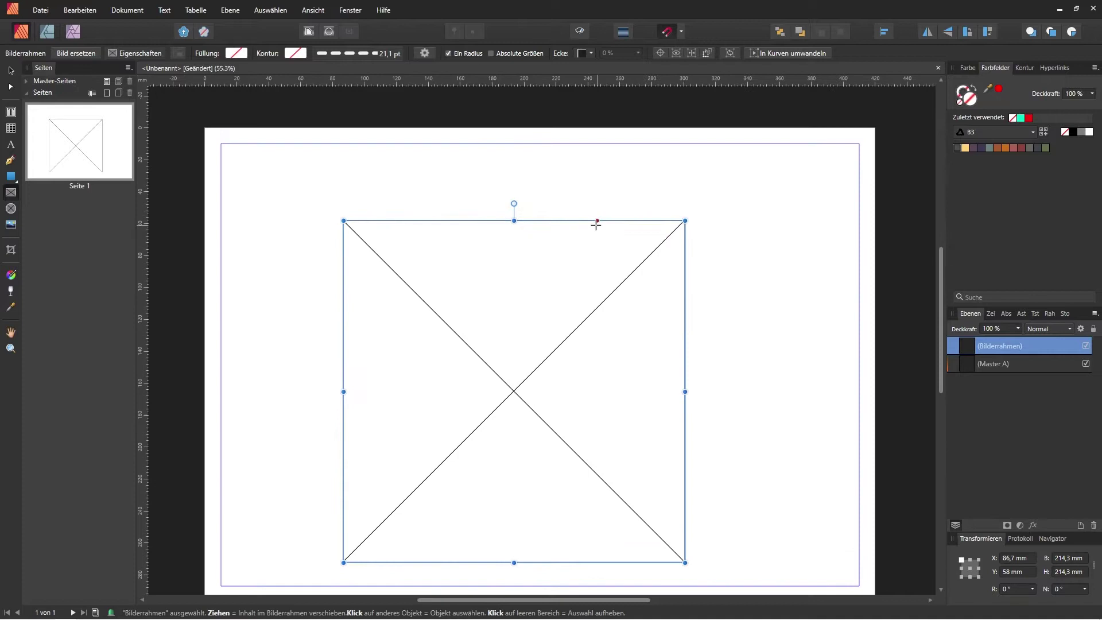
key(Escape)
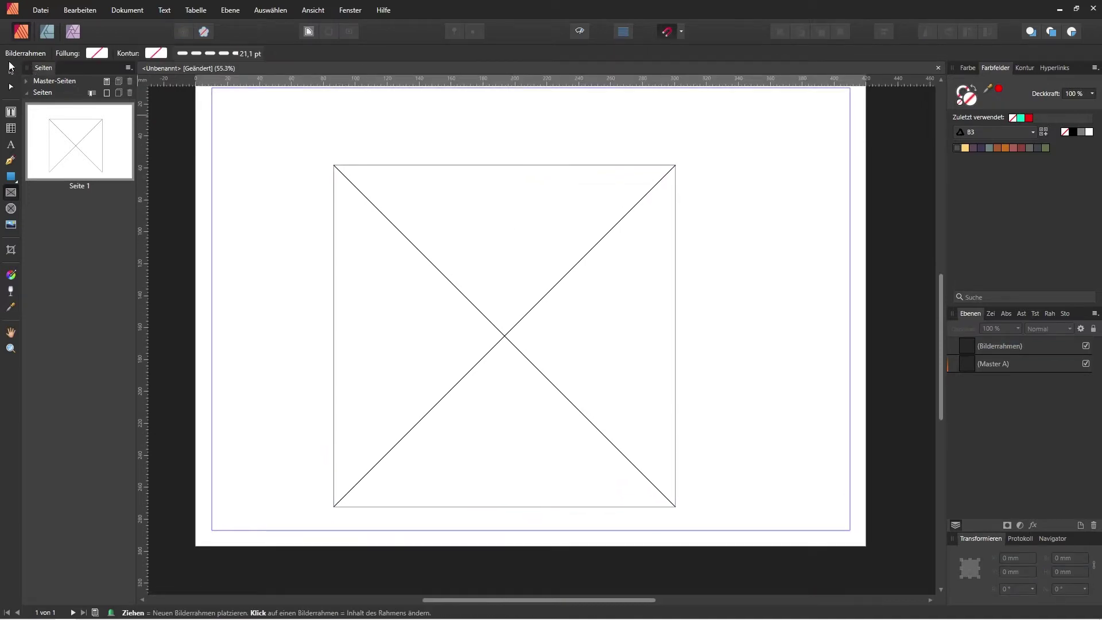
click(12, 69)
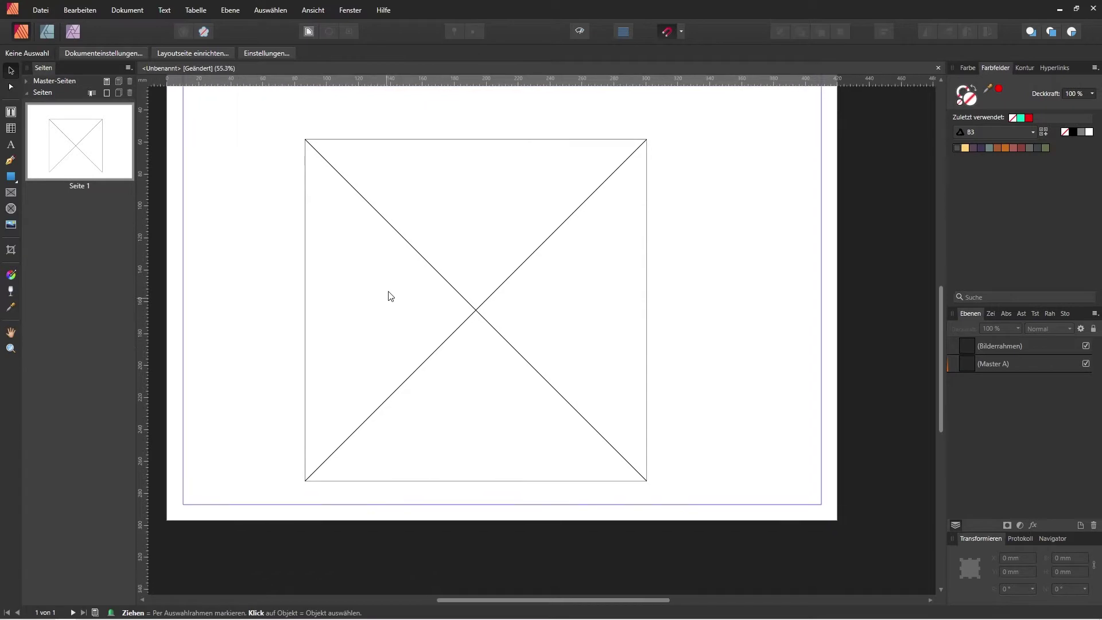
scroll(436, 229, down, 2)
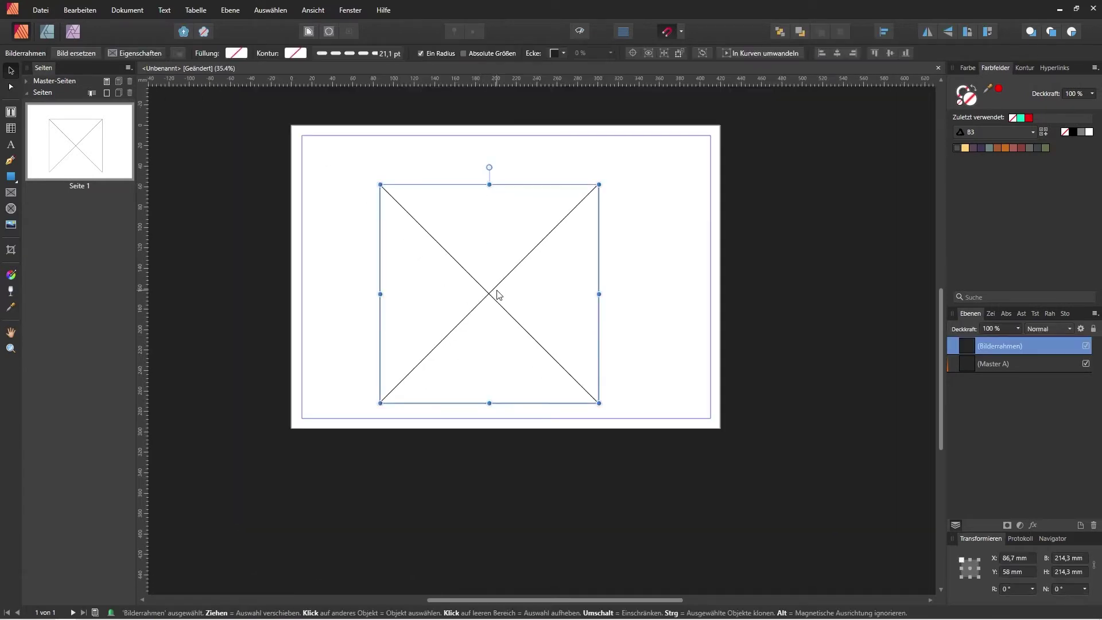
drag(499, 295, 516, 263)
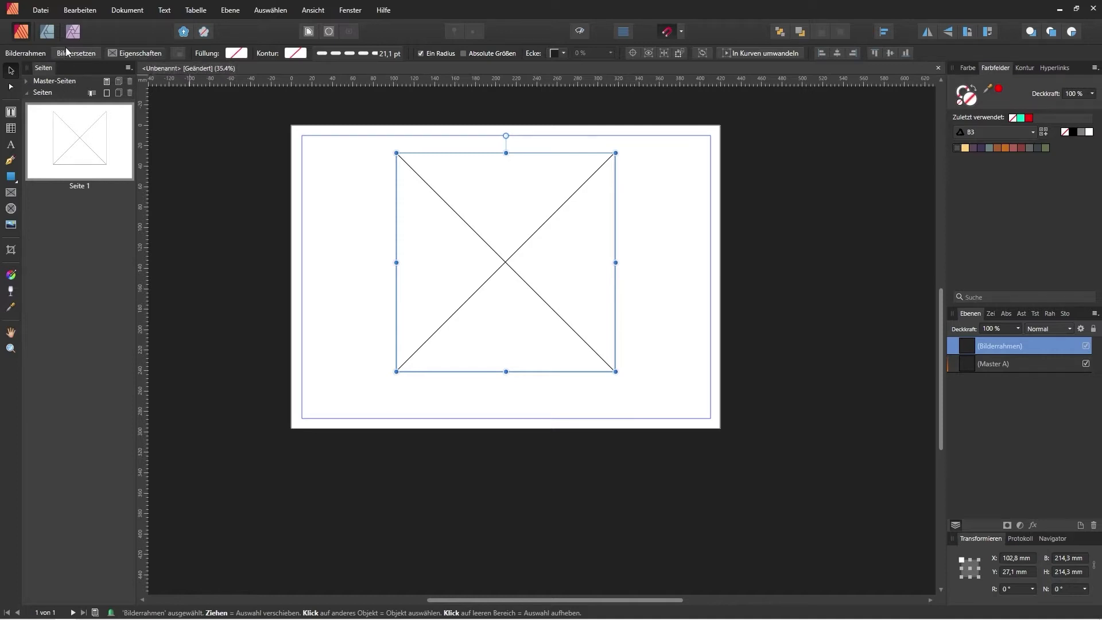
Place the Eingang photo from D:\Urlaubsphotos\Amsterdam\2019-10-30 into the square frame
click(13, 226)
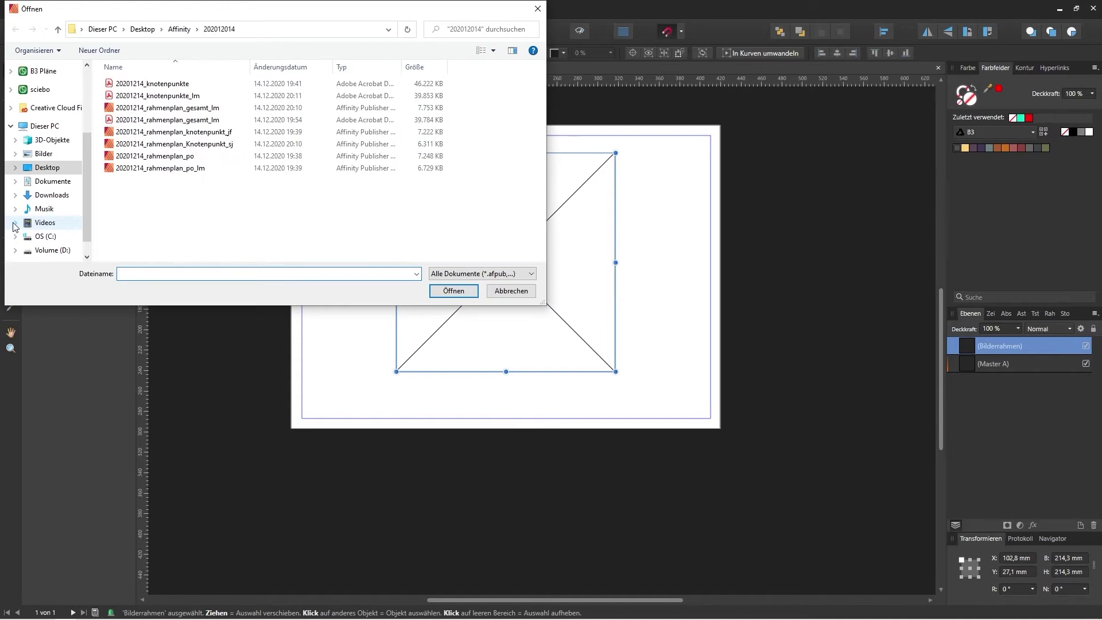
click(52, 250)
double_click(132, 84)
double_click(132, 84)
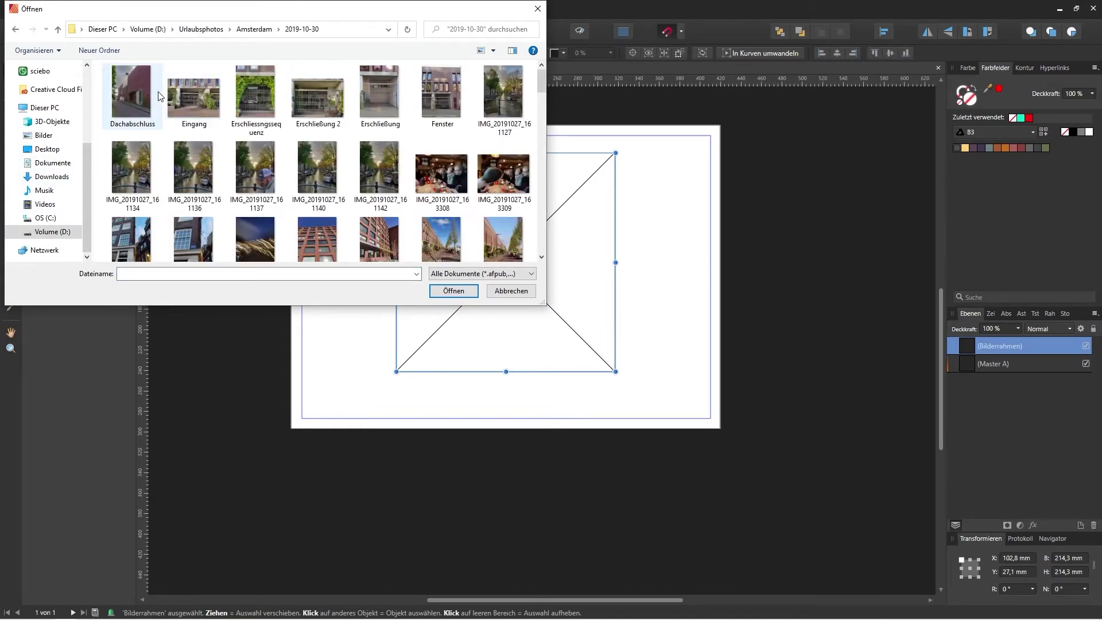
click(179, 94)
click(453, 291)
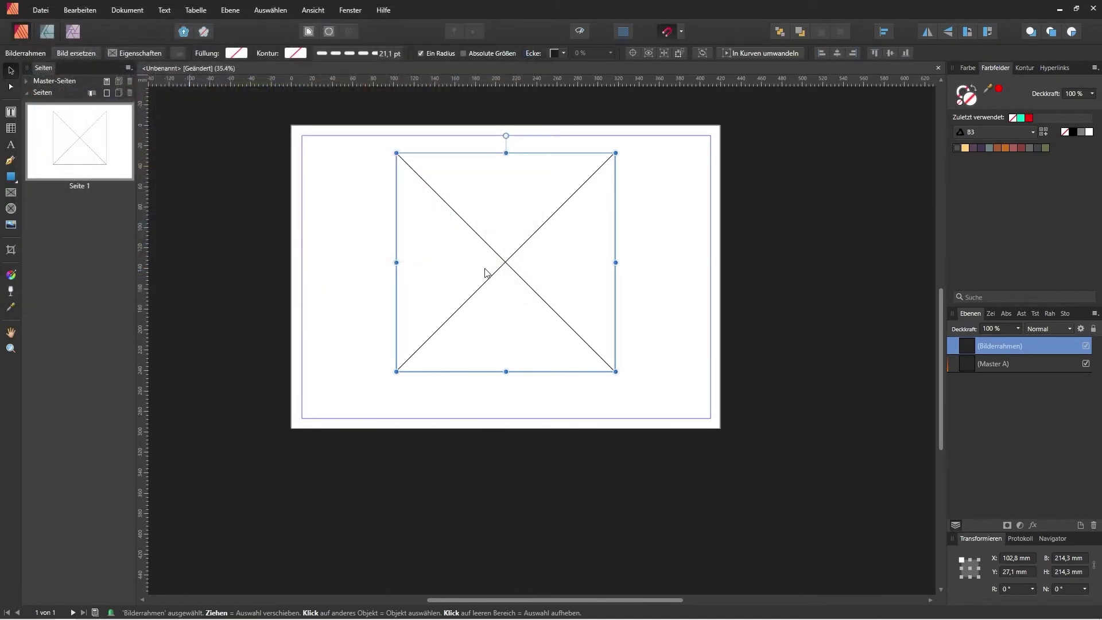
click(637, 372)
scroll(548, 324, up, 1)
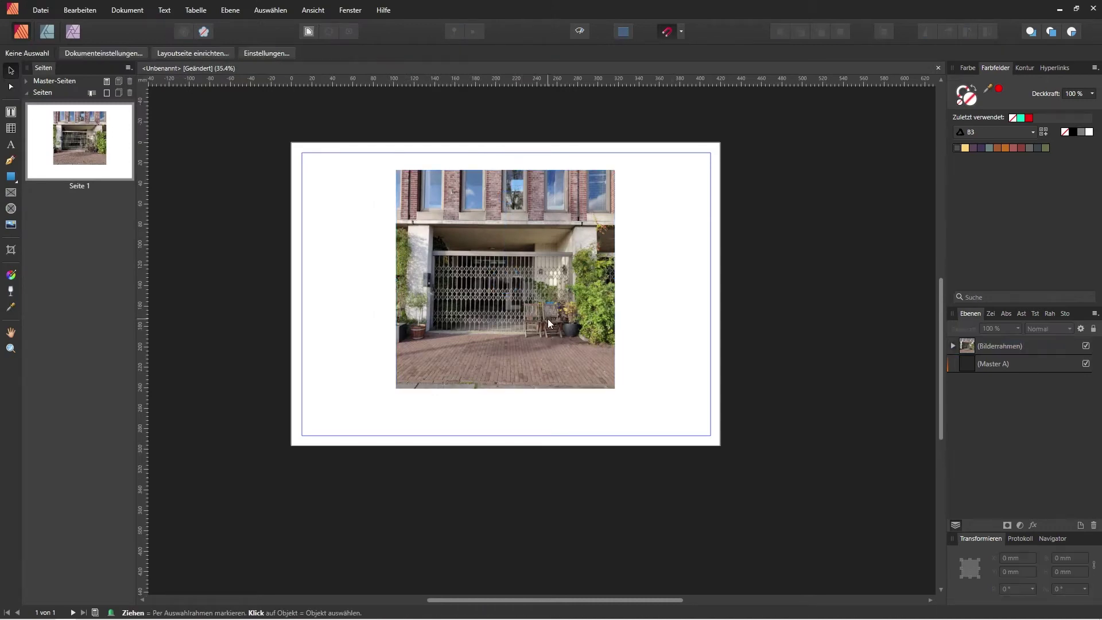
ctrl+scroll(548, 321, up, 1)
scroll(535, 315, up, 1)
ctrl+scroll(531, 339, up, 1)
Set the frame's picture scaling to Ohne and shrink the entrance photo to about 59.5%
click(547, 343)
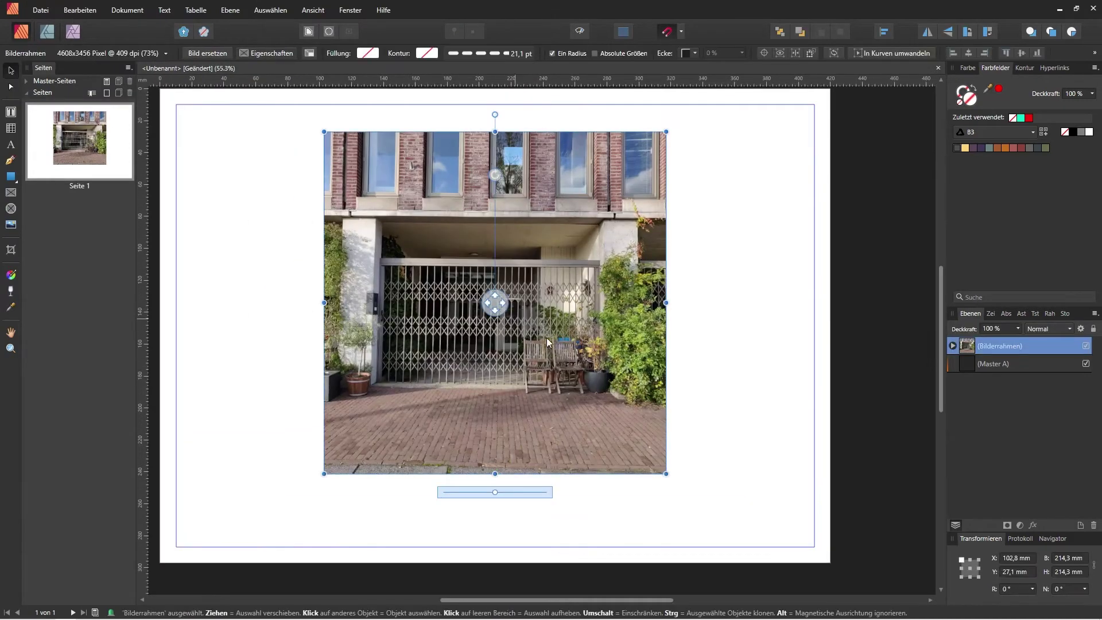
click(270, 54)
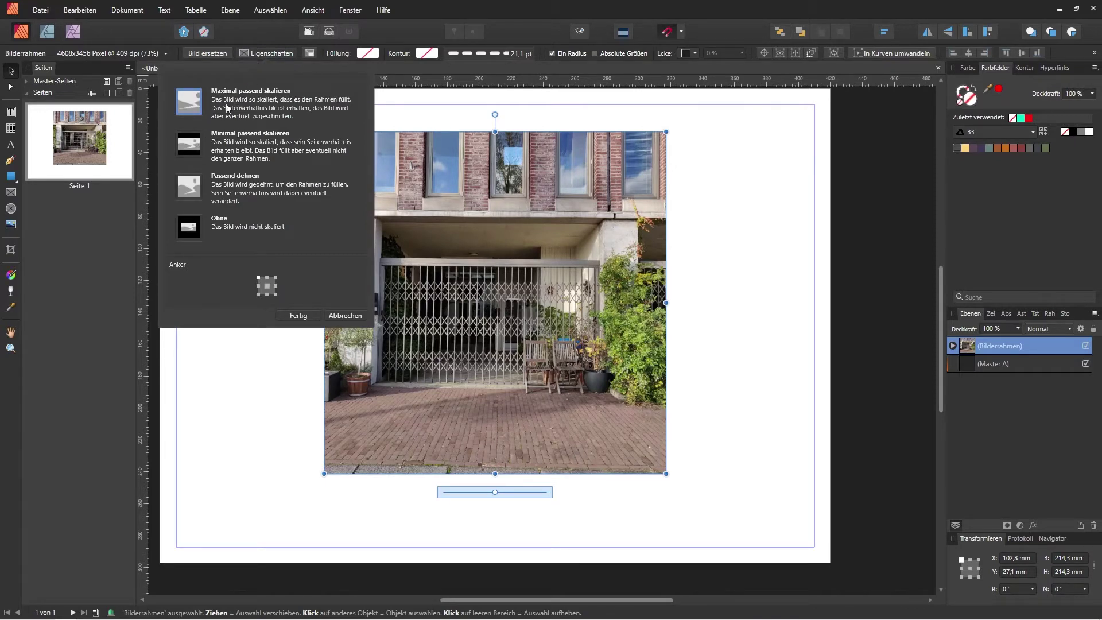
click(191, 226)
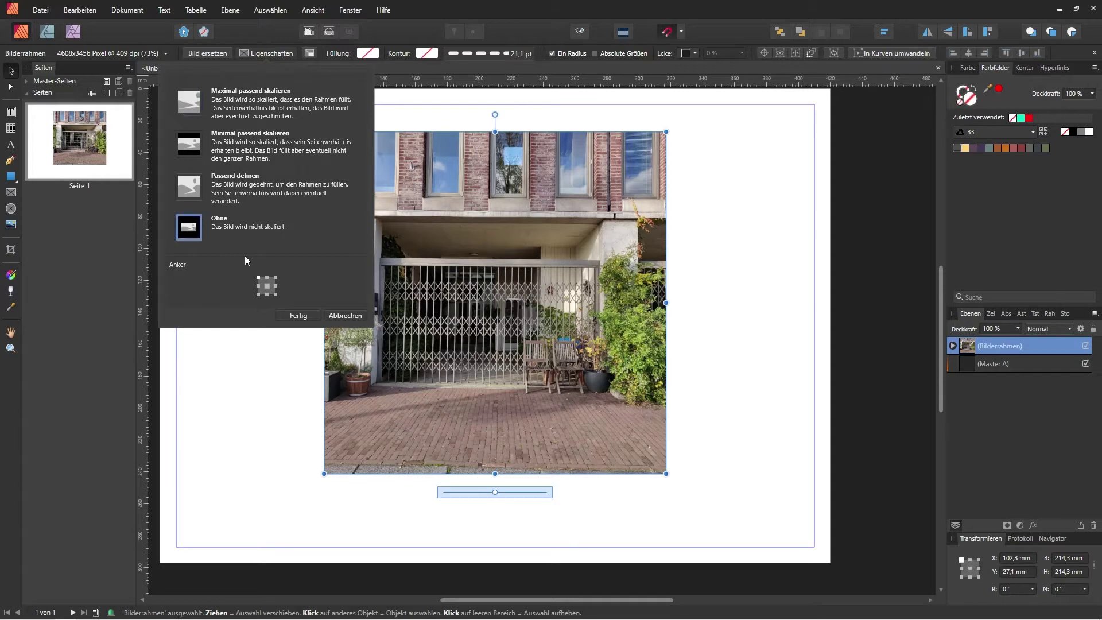
click(291, 315)
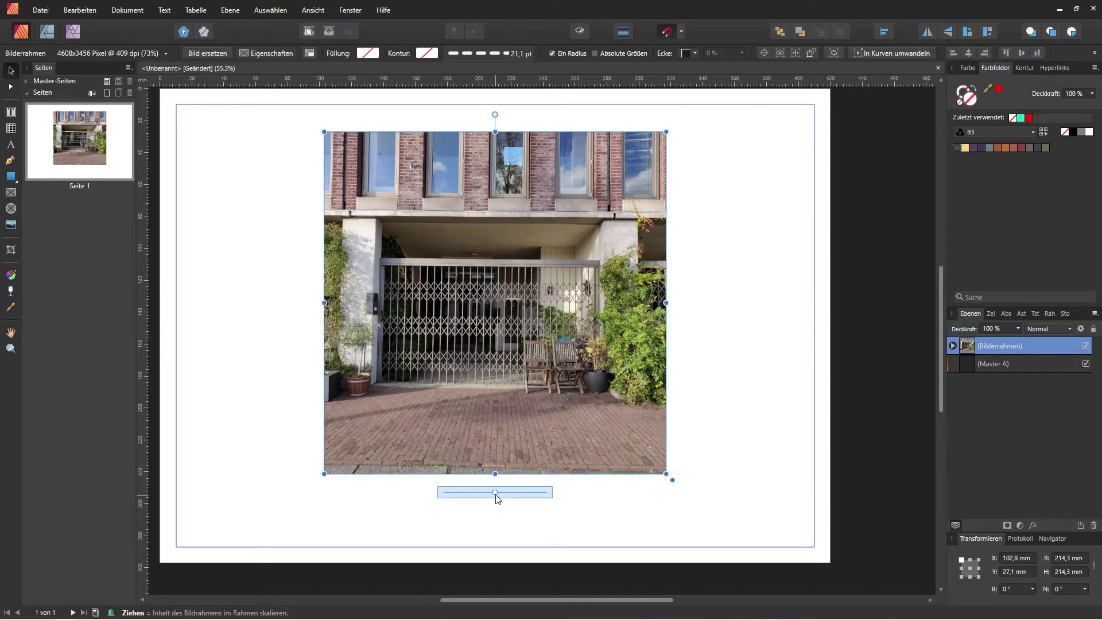
mouse_move(498, 499)
mouse_down()
mouse_move(487, 499)
mouse_move(529, 496)
mouse_move(479, 494)
mouse_up()
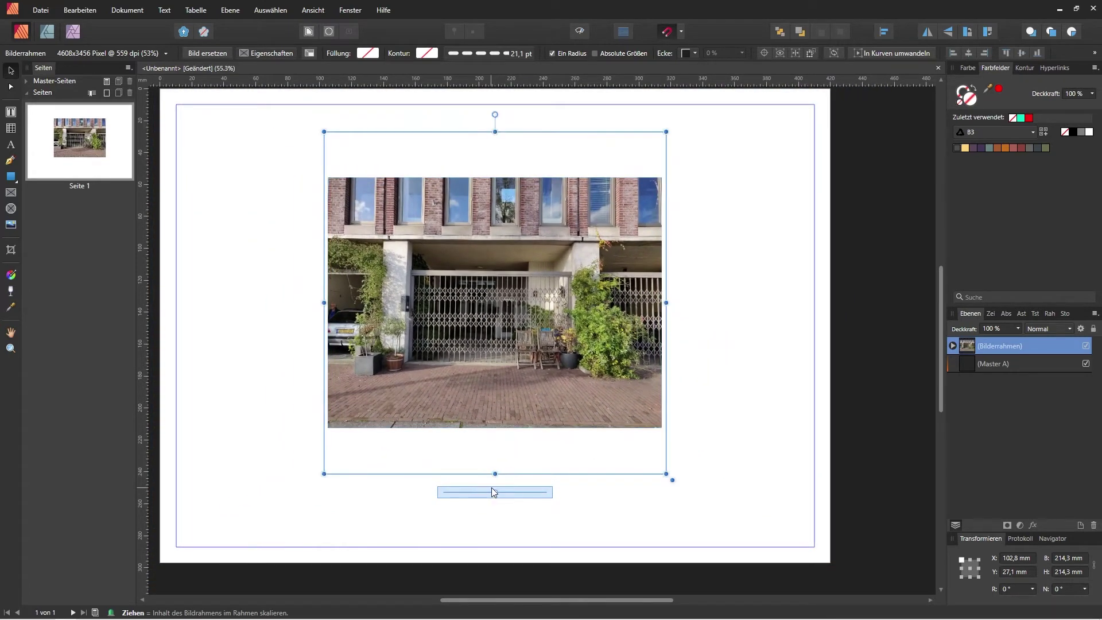
click(786, 230)
scroll(786, 230, down, 2)
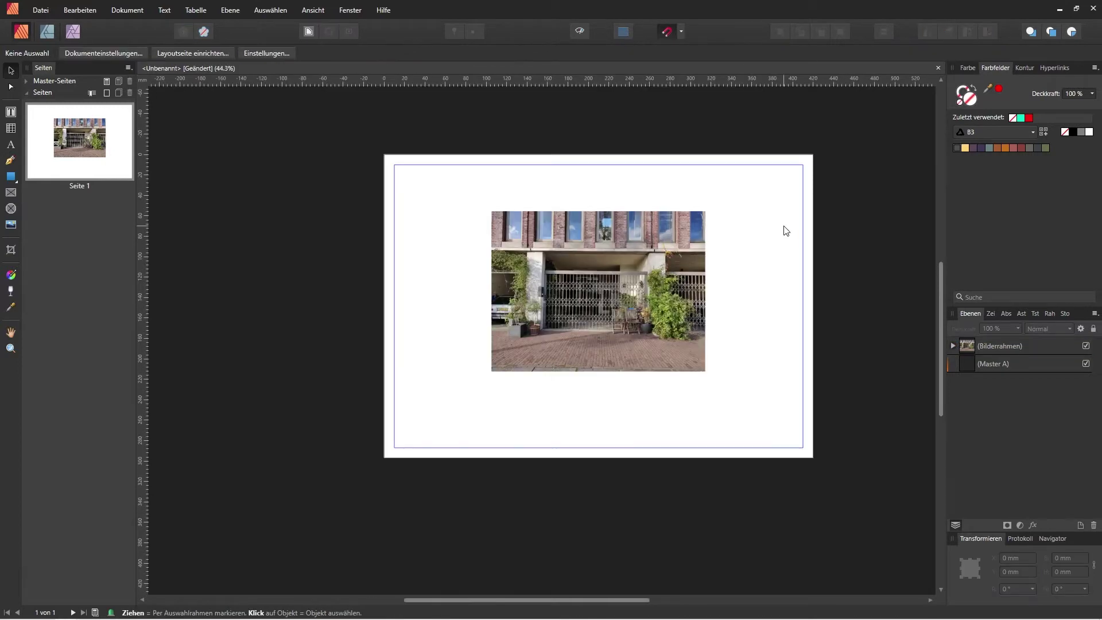
Shrink the frame slightly, nudge it right and down, and rotate the photo inside by 90°
scroll(786, 231, up, 1)
click(688, 242)
drag(687, 173, 673, 185)
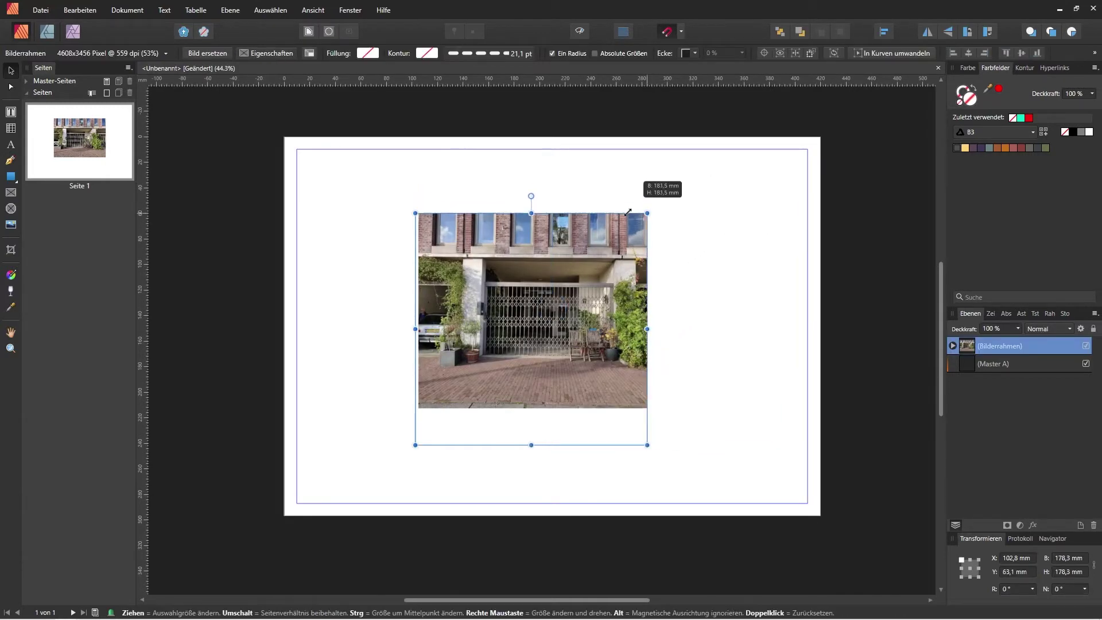
mouse_move(551, 319)
mouse_down()
mouse_move(576, 336)
mouse_move(559, 326)
mouse_up()
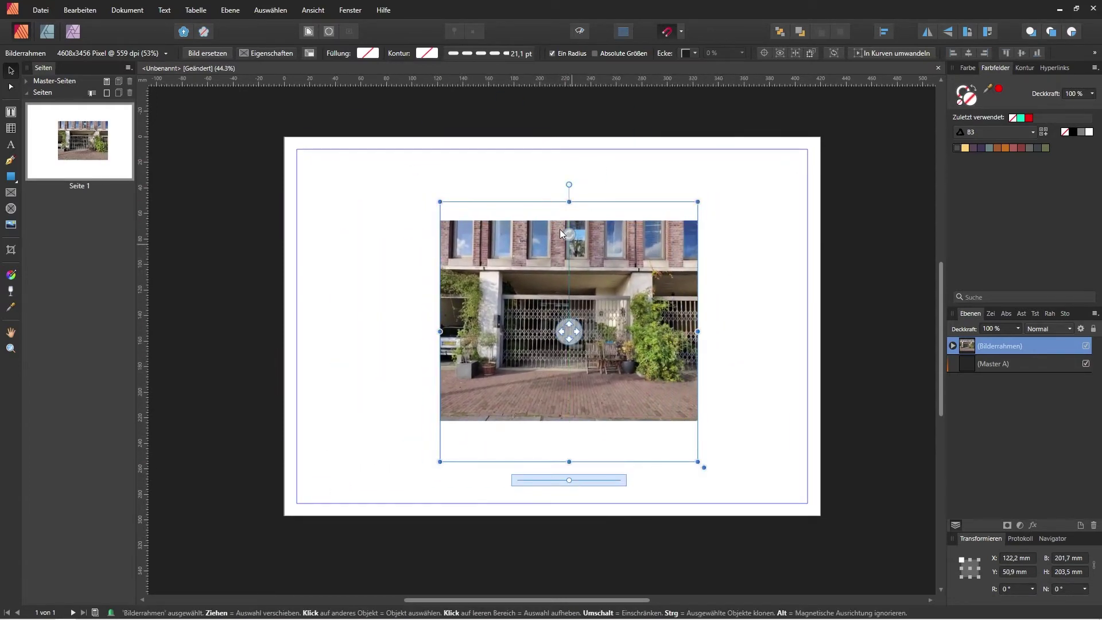
drag(567, 229, 441, 332)
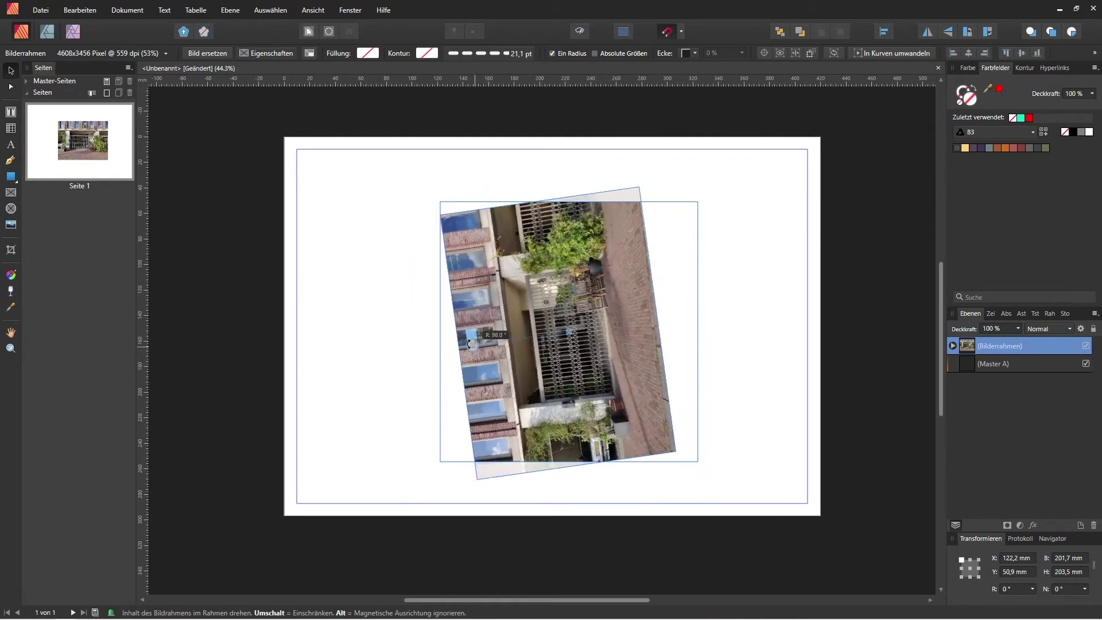
click(761, 293)
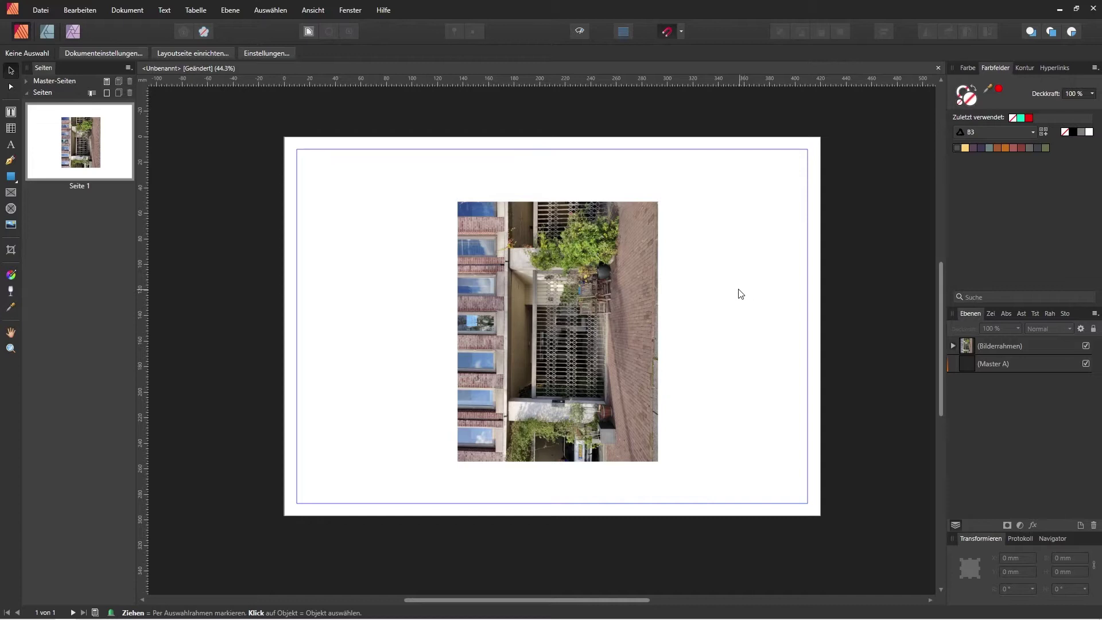
Delete the framed entrance photo, leaving the page empty
scroll(670, 312, right, 3)
scroll(670, 312, up, 1)
click(576, 325)
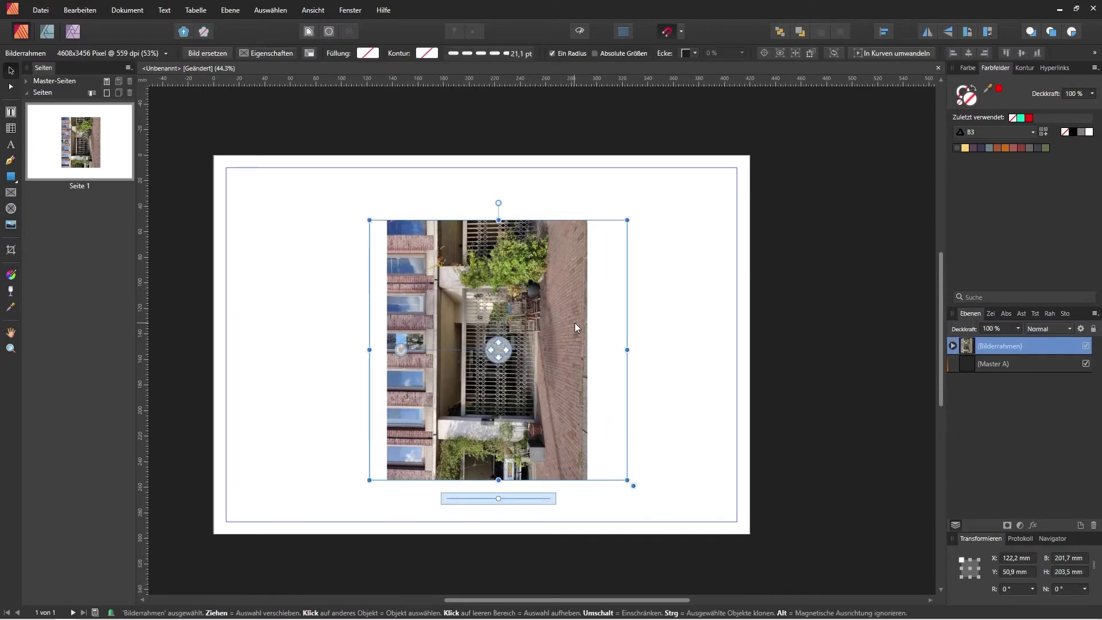
key(Delete)
Draw a Raute diamond near the page centre and fill it with red
click(11, 176)
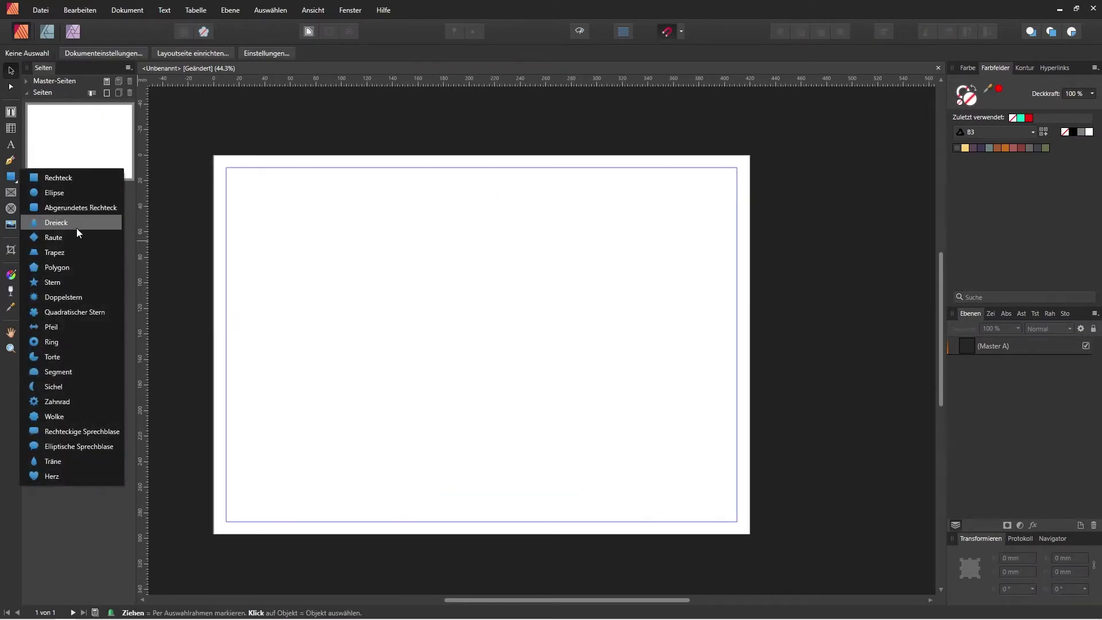
click(78, 236)
drag(389, 384, 547, 227)
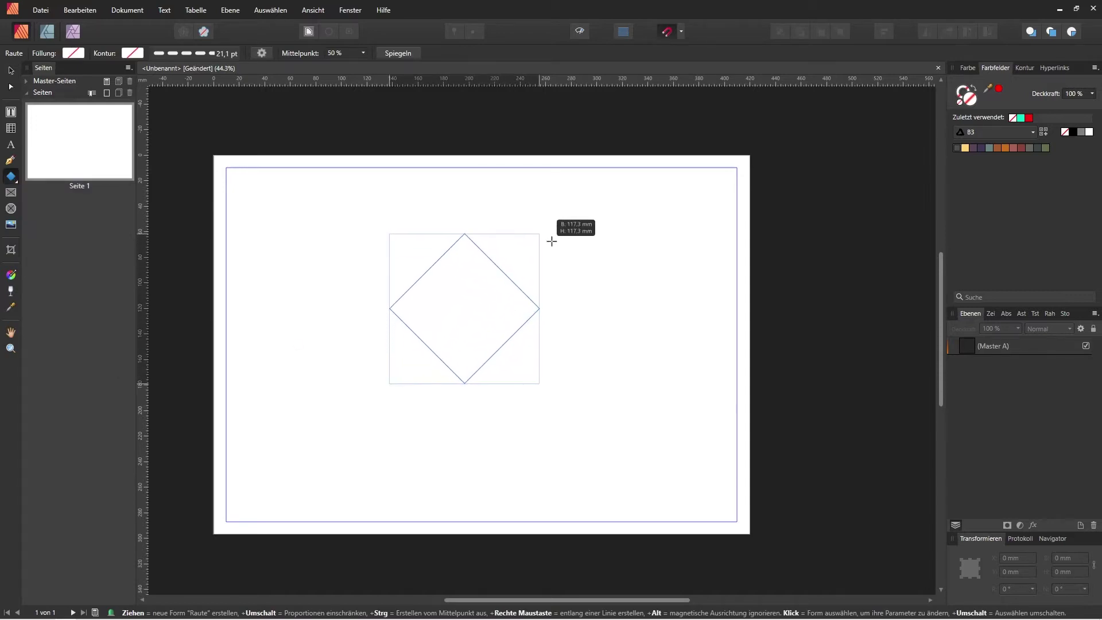
click(73, 54)
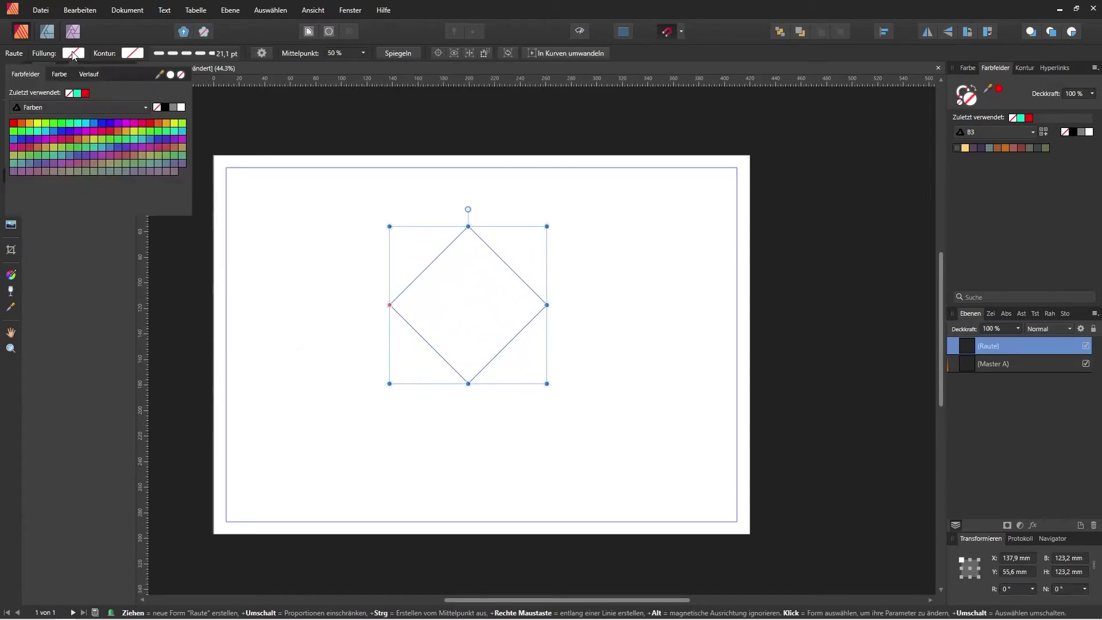
click(86, 93)
click(337, 194)
Select the red diamond and open its context menu
click(10, 70)
click(445, 326)
right_click(450, 320)
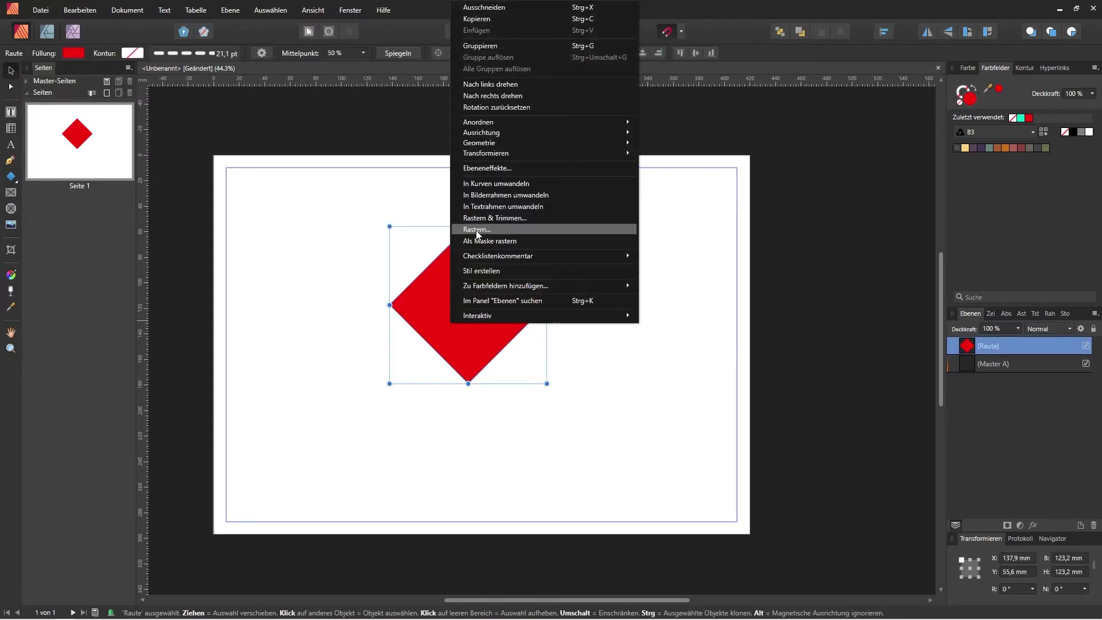
Convert the diamond into a picture frame and place the Eingang photo inside it
click(510, 196)
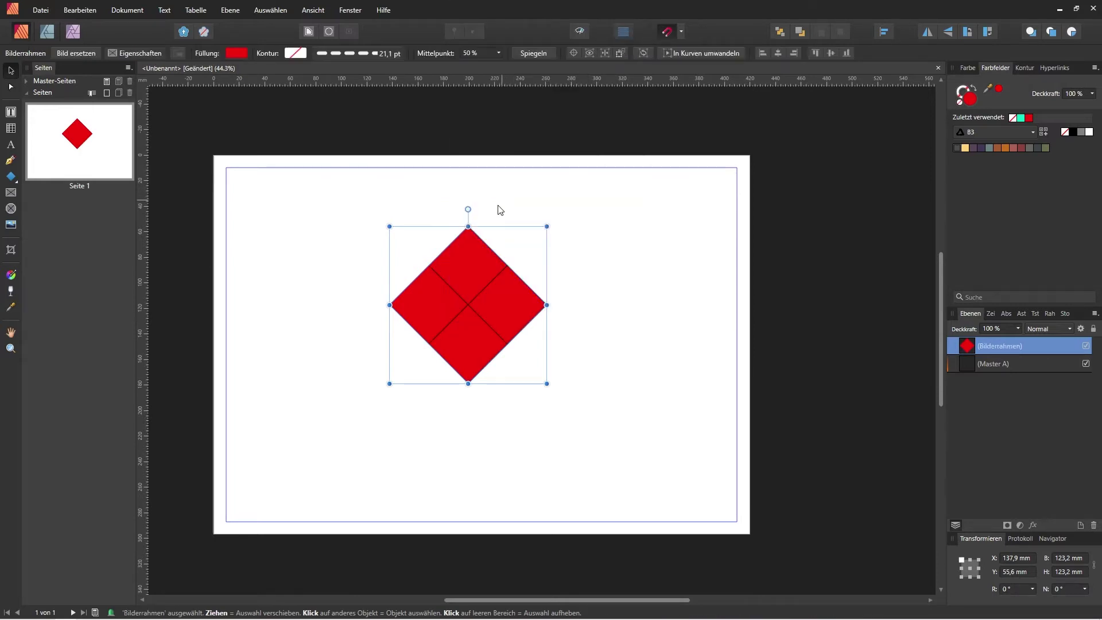
click(11, 225)
click(194, 97)
click(454, 291)
click(467, 303)
click(343, 329)
Draw a second diamond to the right of the photo diamond
click(11, 176)
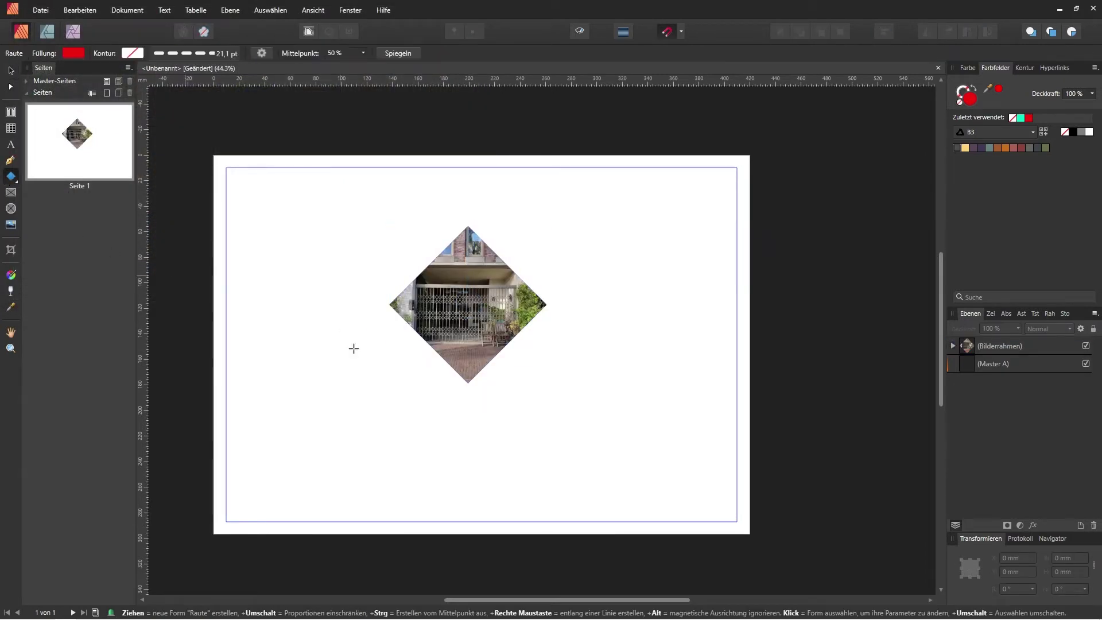
drag(573, 428, 737, 264)
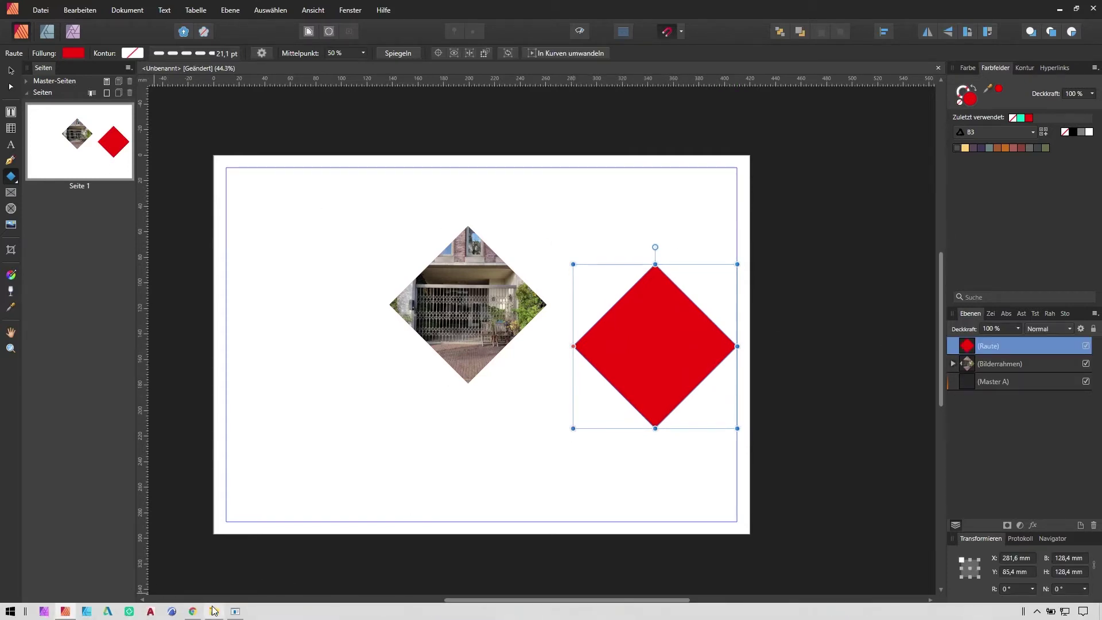
click(214, 611)
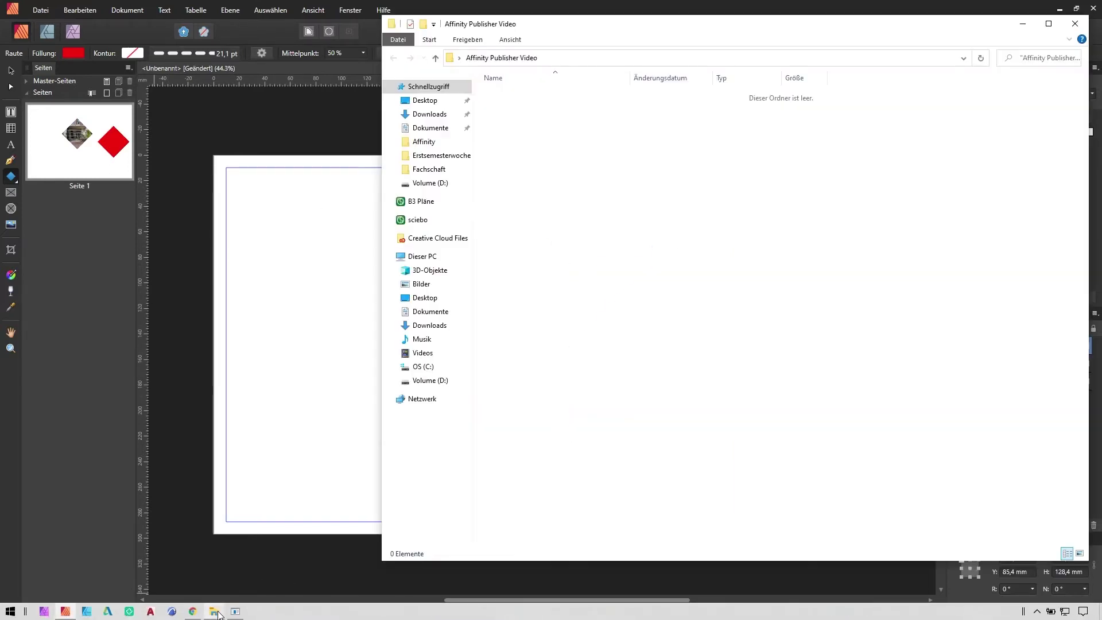
Drag Dachabschluss from D:\Urlaubsphotos\Amsterdam\2019-10-30 onto the canvas and move it over the page
click(430, 183)
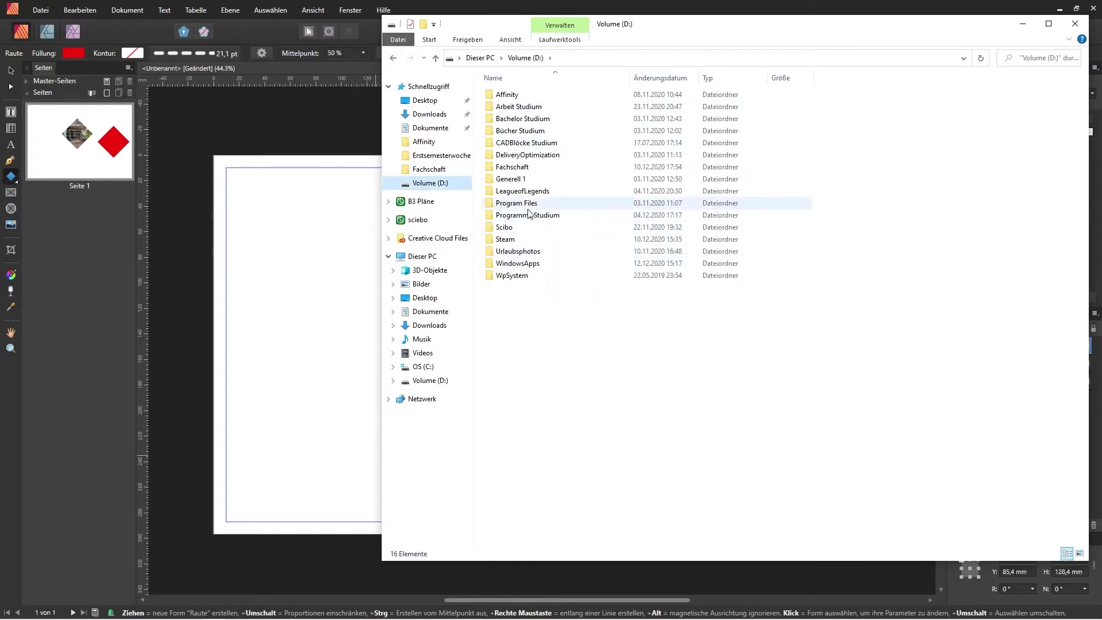
double_click(557, 251)
double_click(514, 94)
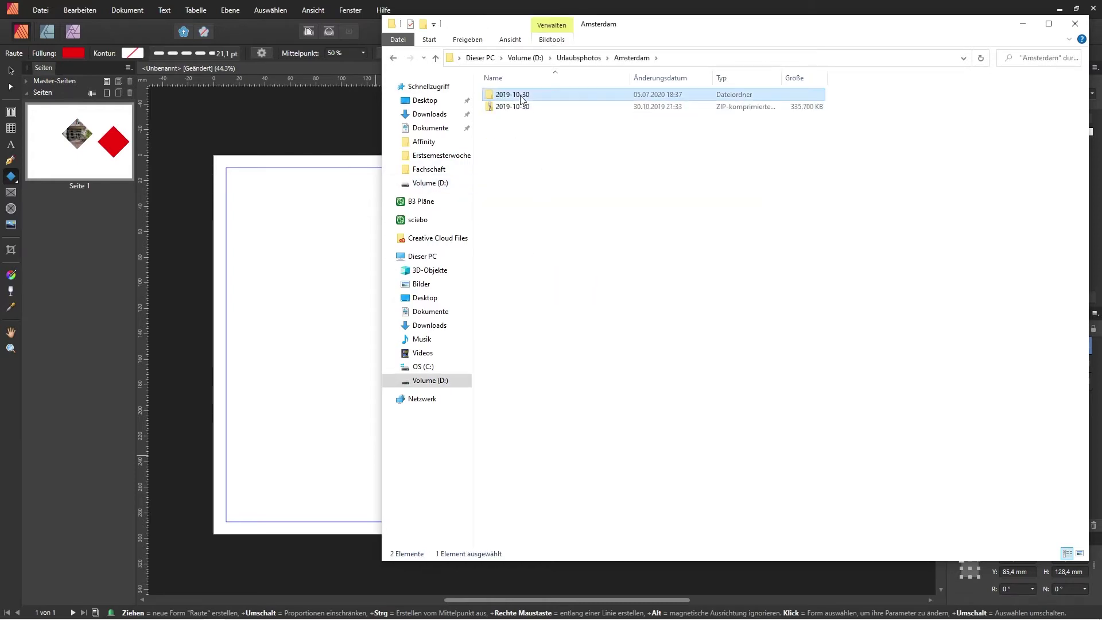
drag(518, 98, 295, 308)
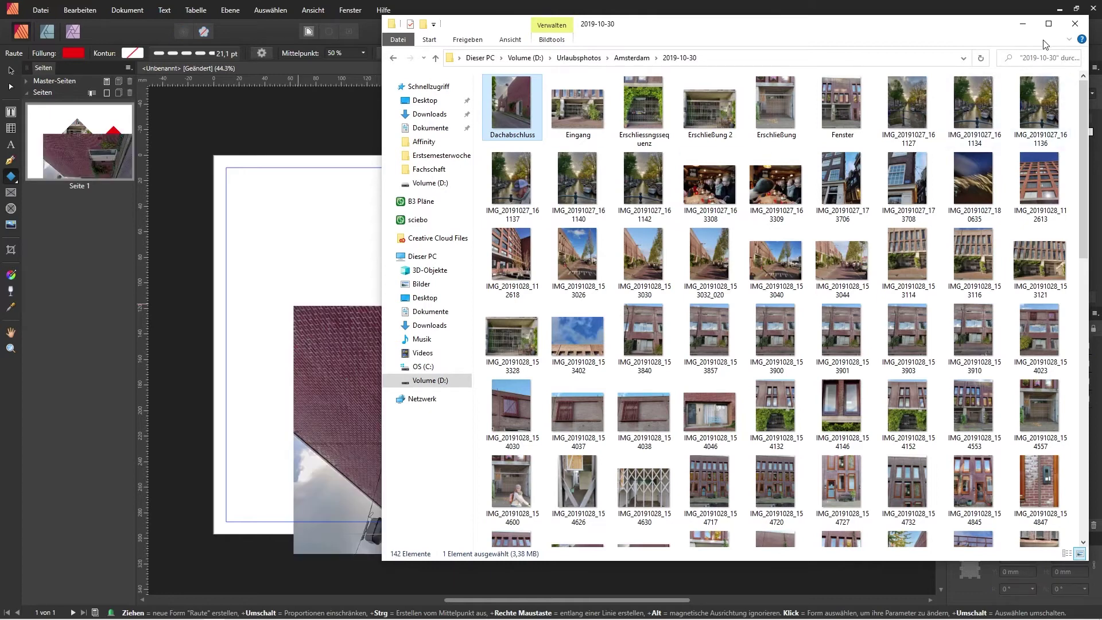
click(1023, 24)
click(11, 70)
mouse_move(570, 394)
mouse_down()
mouse_move(653, 292)
mouse_move(510, 217)
mouse_up()
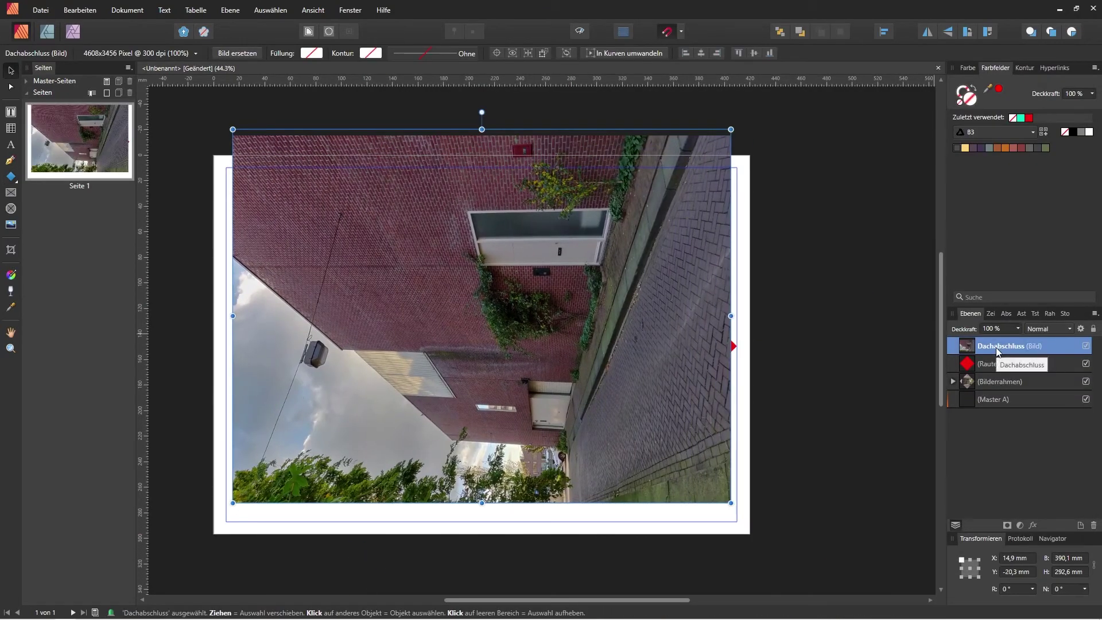
Nest the Dachabschluss (Bild) layer under the right Raute layer in Ebenen to clip it
click(313, 10)
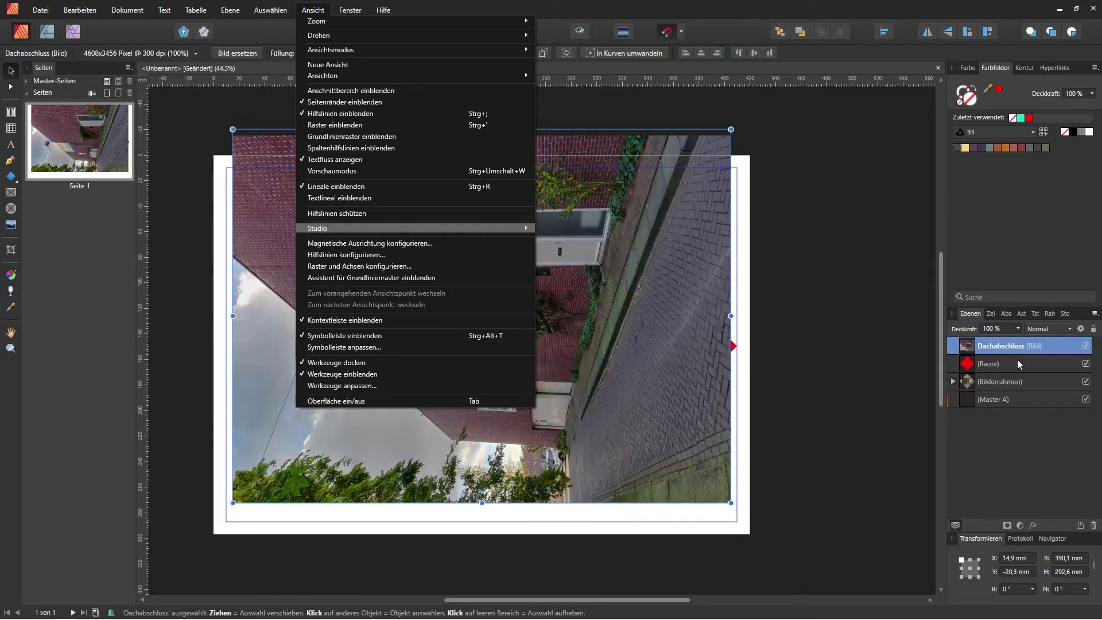
click(995, 349)
double_click(995, 348)
drag(995, 348, 991, 372)
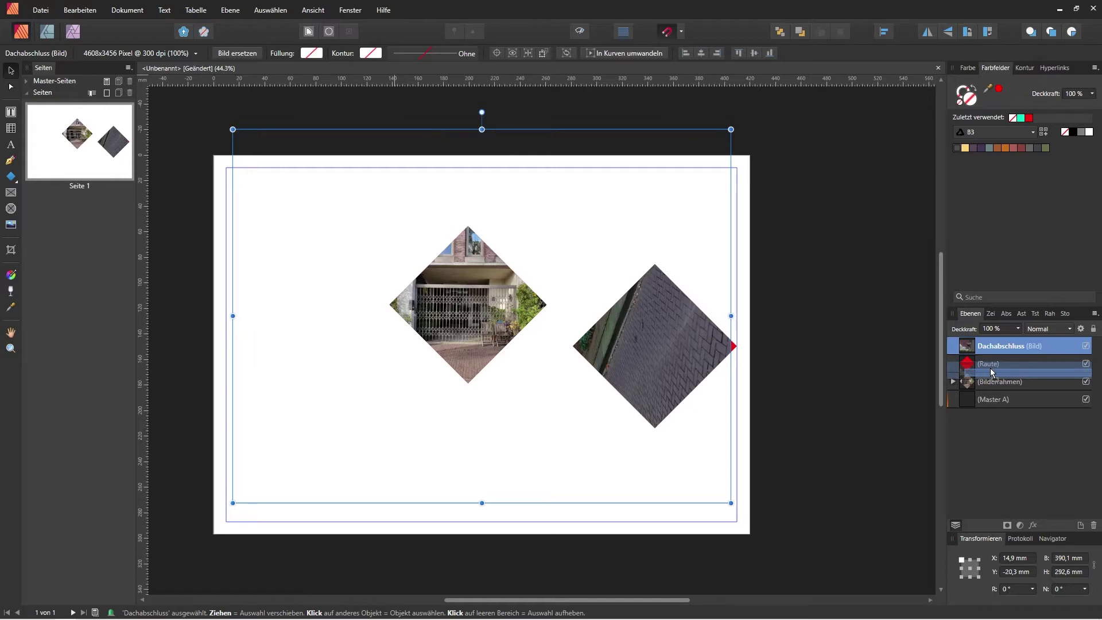
mouse_move(991, 371)
mouse_down()
mouse_move(944, 366)
mouse_move(994, 352)
mouse_up()
click(970, 347)
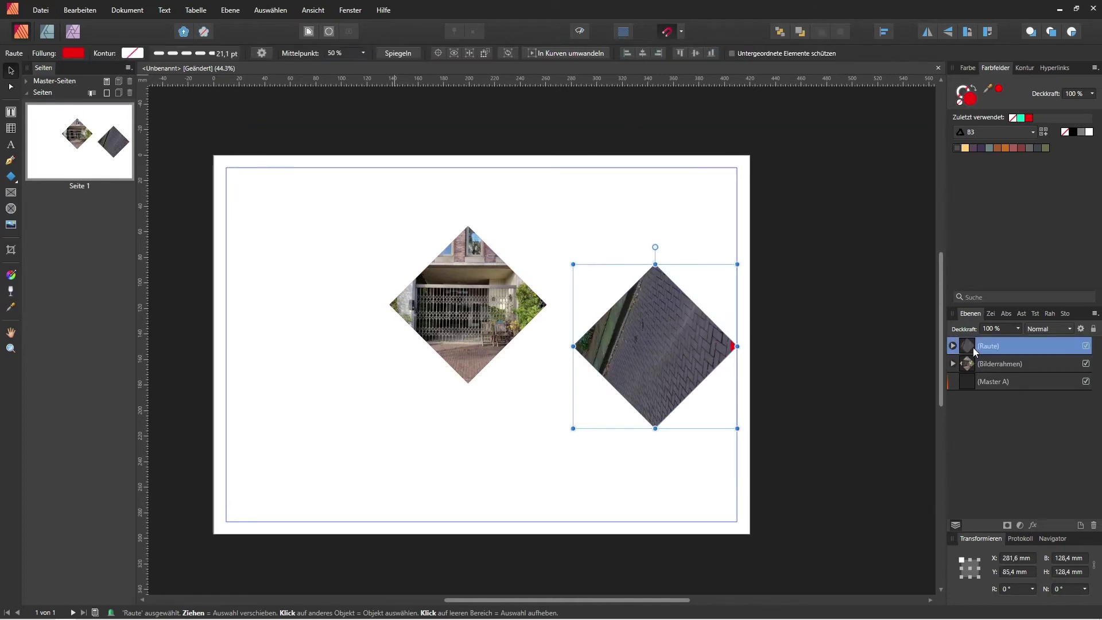
click(645, 311)
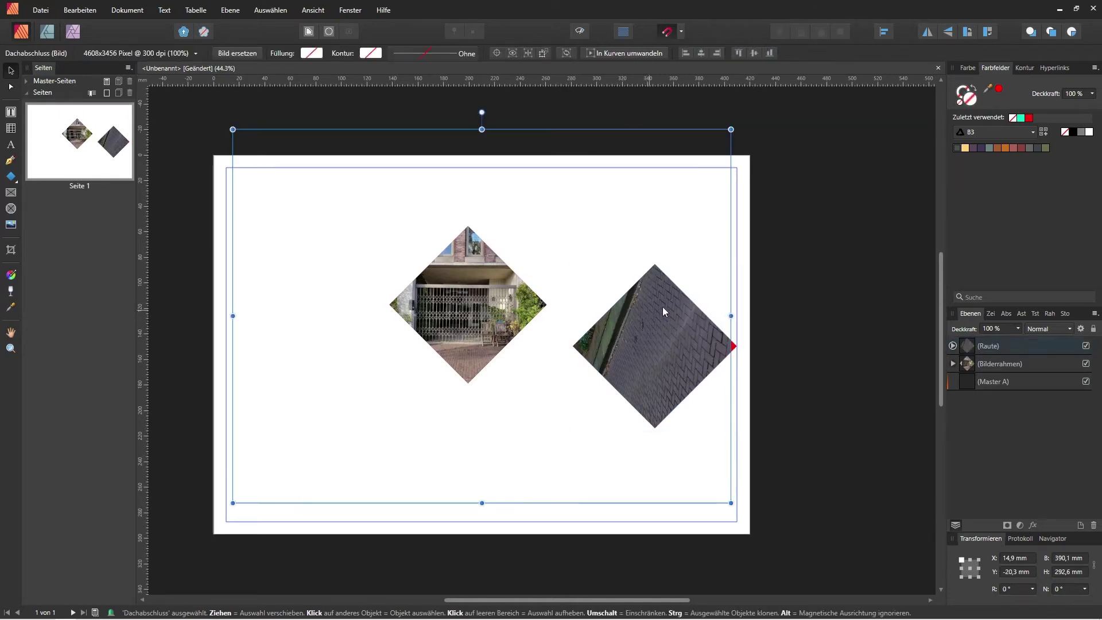
click(953, 346)
Rotate the right diamond a quarter turn, then enlarge and slightly rotate the entrance photo
click(969, 346)
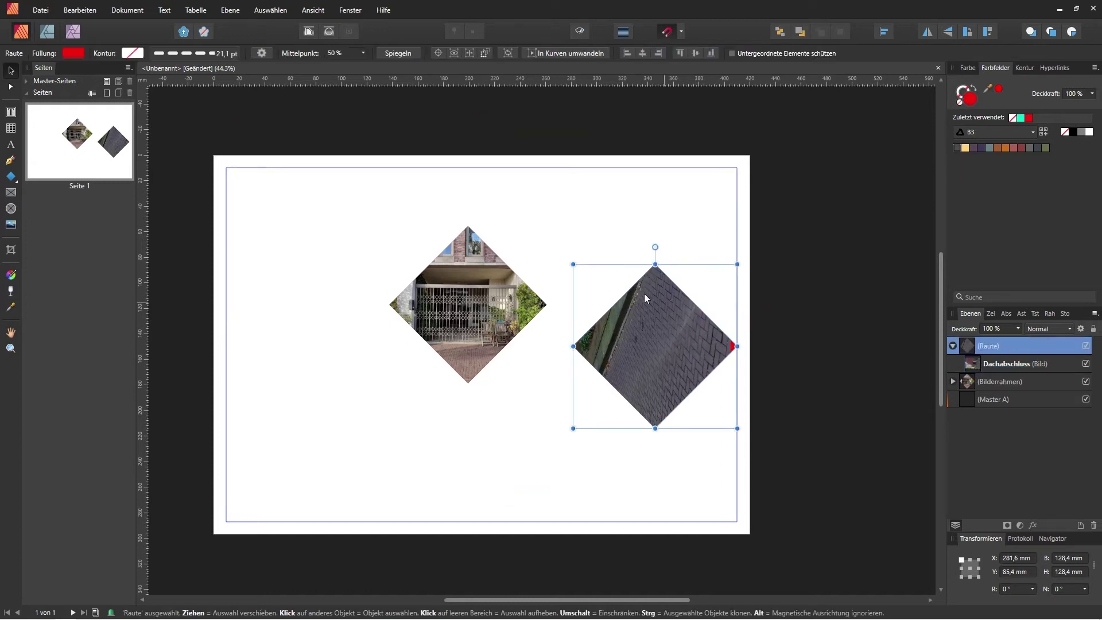
drag(655, 246, 797, 345)
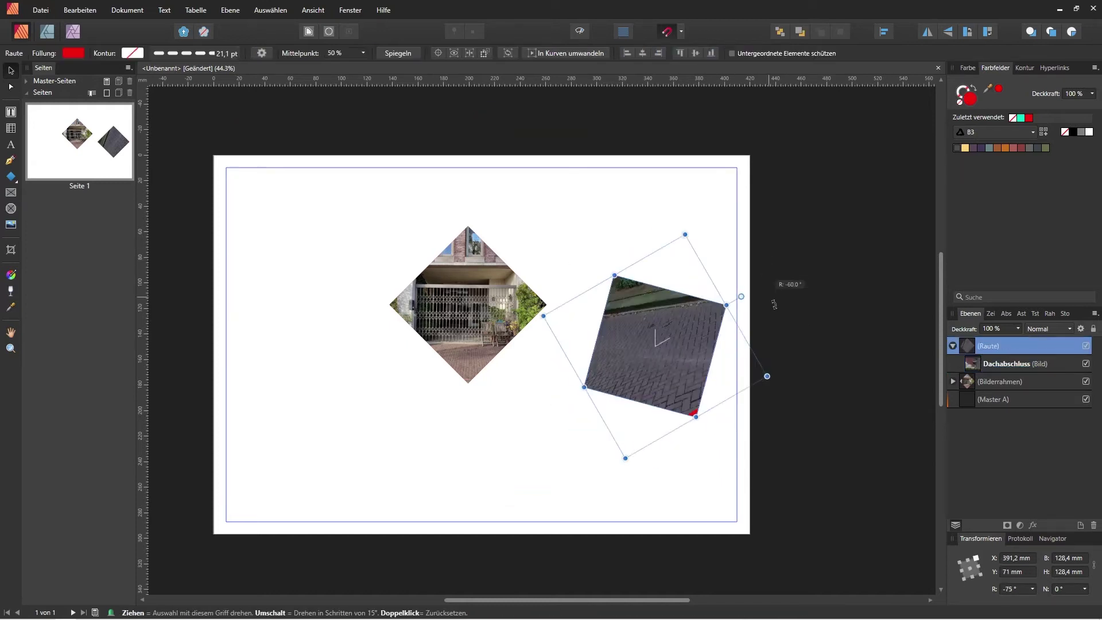
click(457, 303)
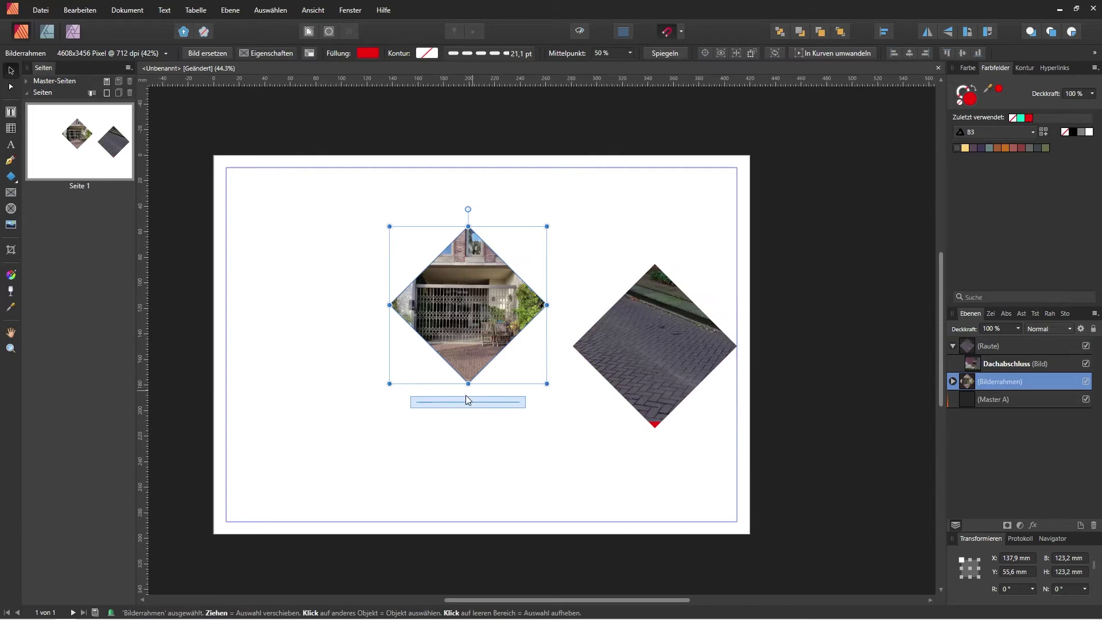
mouse_move(468, 402)
mouse_down()
mouse_move(550, 409)
mouse_move(445, 401)
mouse_move(469, 402)
mouse_up()
drag(469, 257, 477, 253)
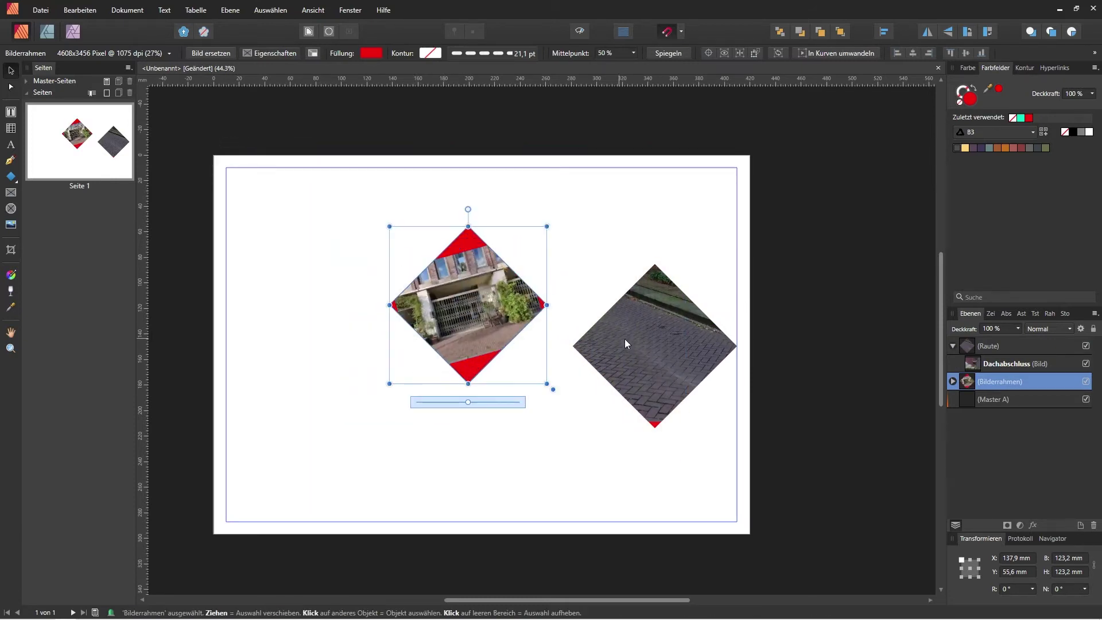
Shift the brick-wall photo down and left inside the right diamond
click(625, 339)
double_click(662, 326)
mouse_move(665, 337)
mouse_down()
mouse_move(651, 401)
mouse_move(598, 473)
mouse_move(652, 413)
mouse_up()
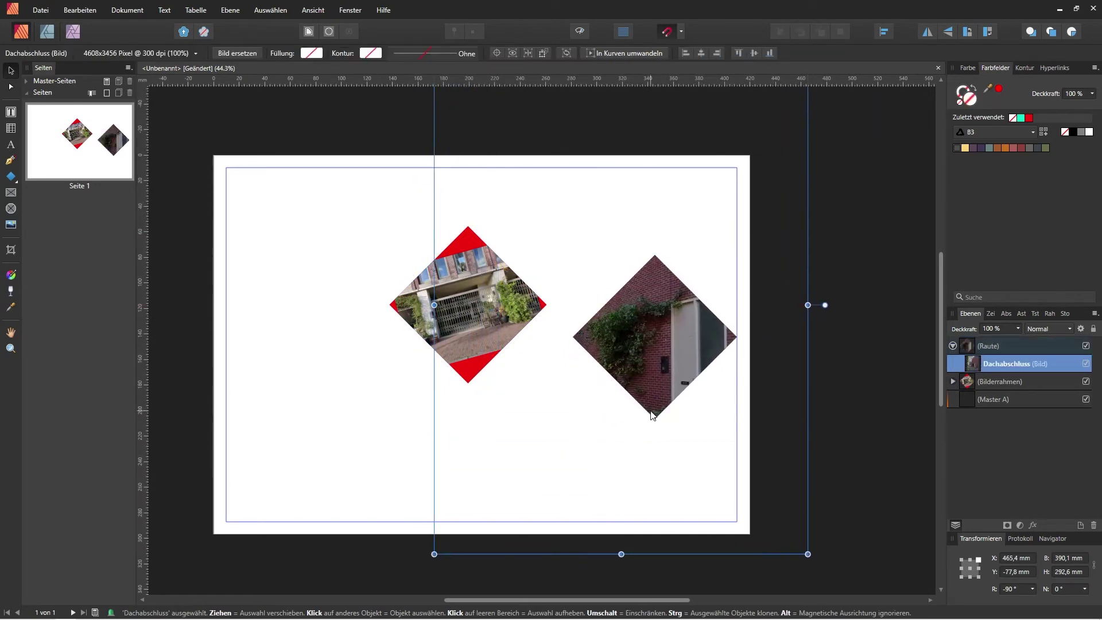
click(769, 378)
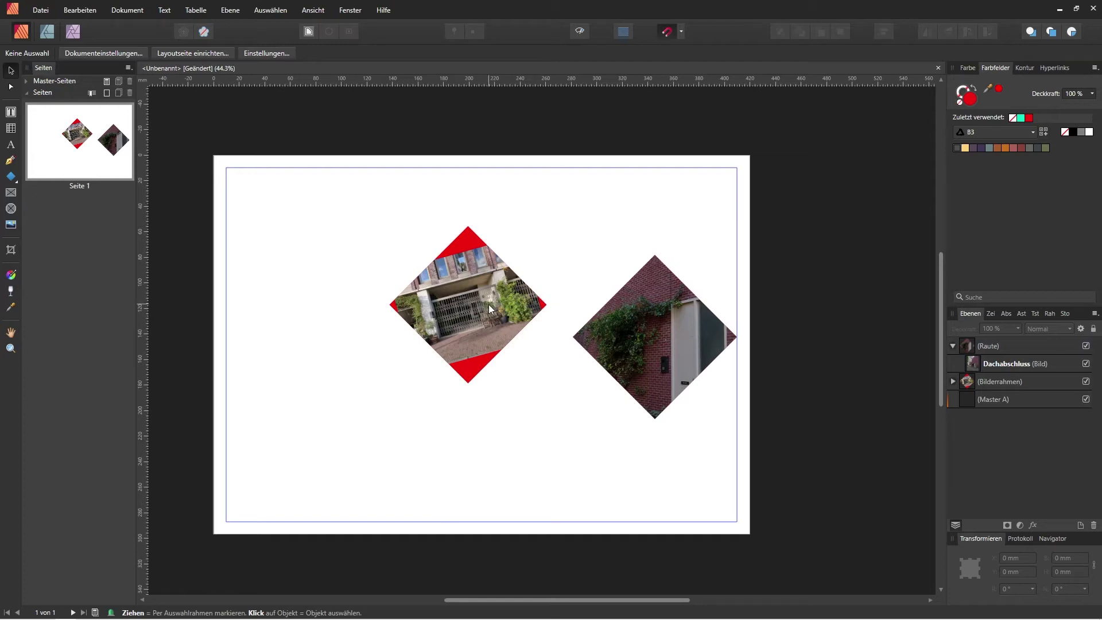
Delete both diamond photo frames and show the grid via Ansicht > Raster einblenden
key(ctrl+a)
key(Delete)
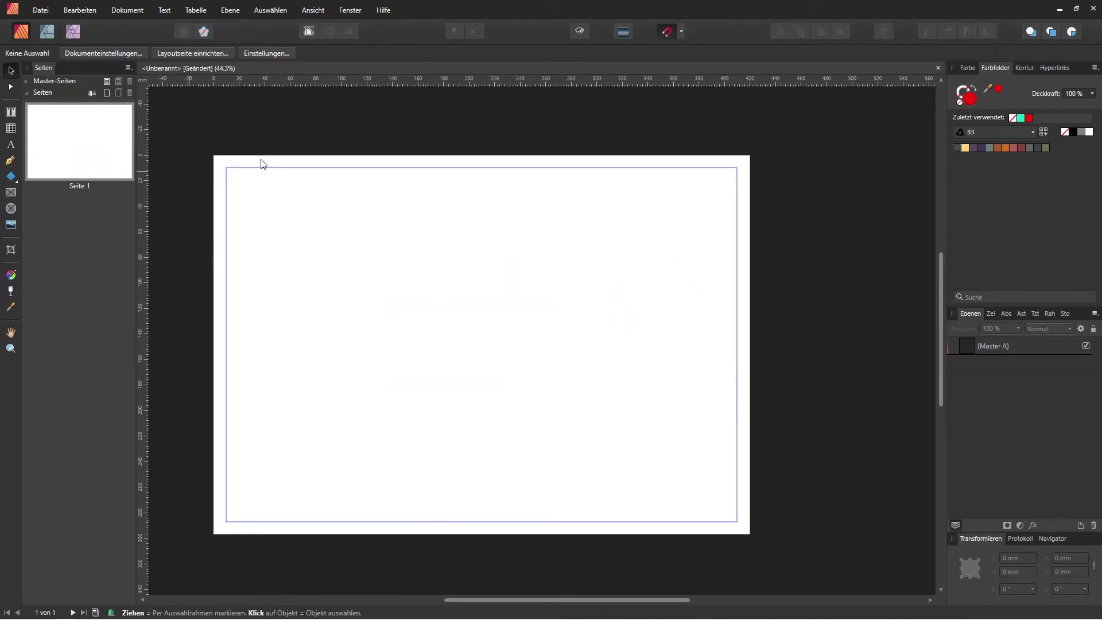
click(684, 31)
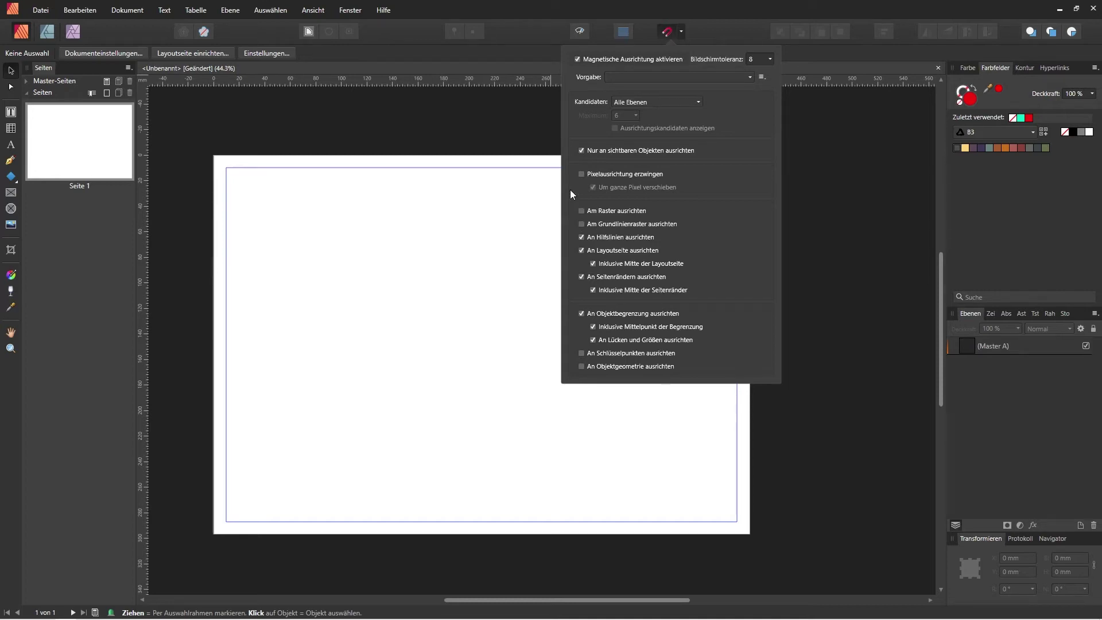
click(304, 9)
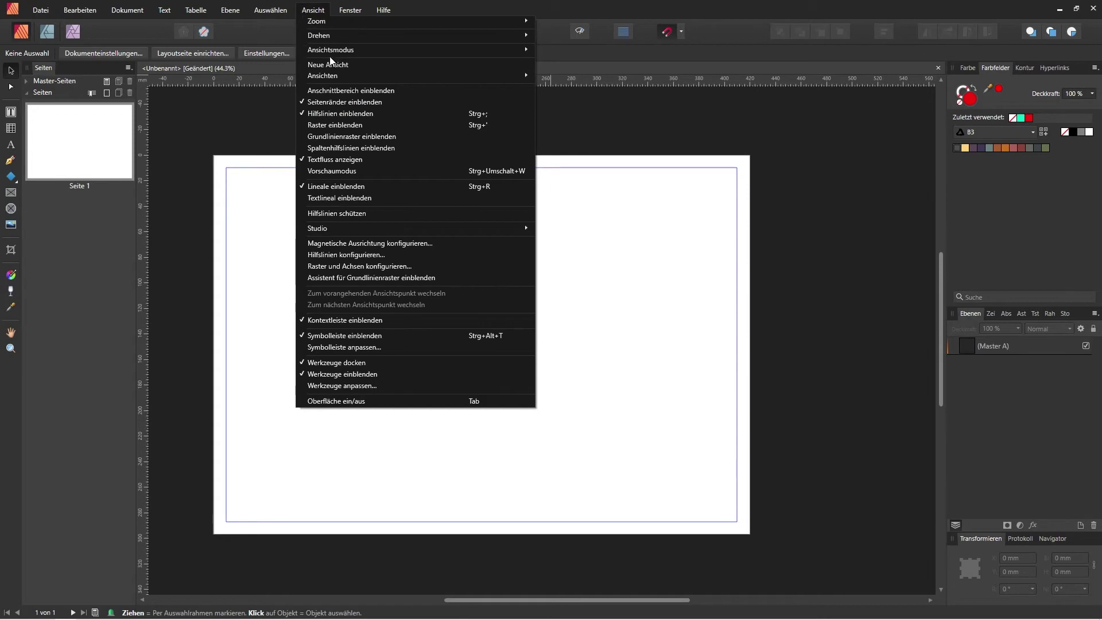
click(356, 126)
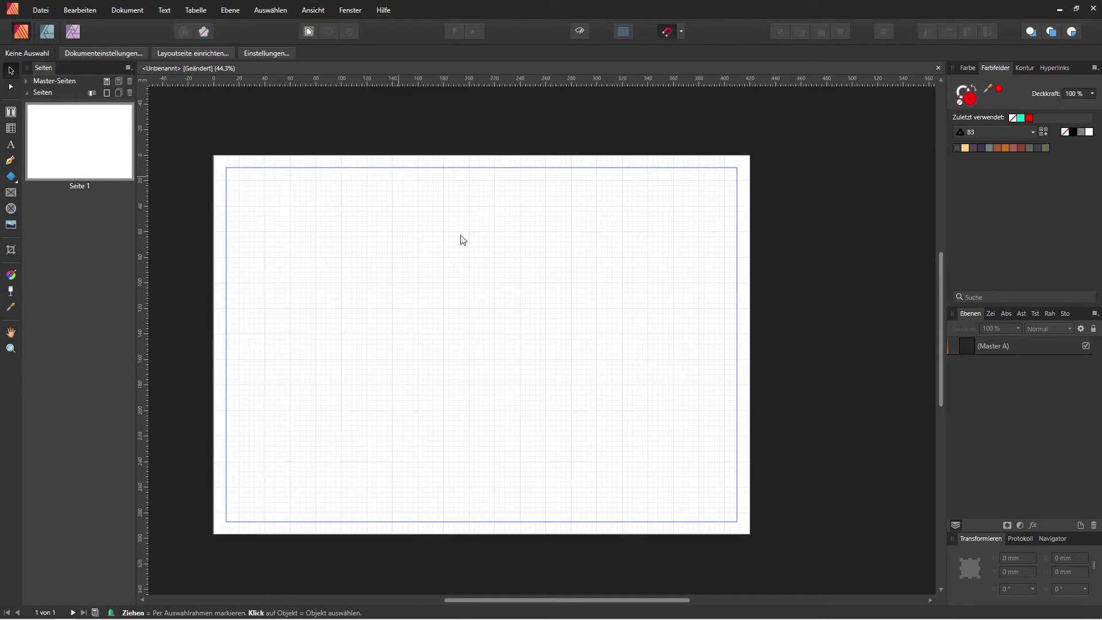
Review the snapping options and open the shape tool flyout
click(681, 32)
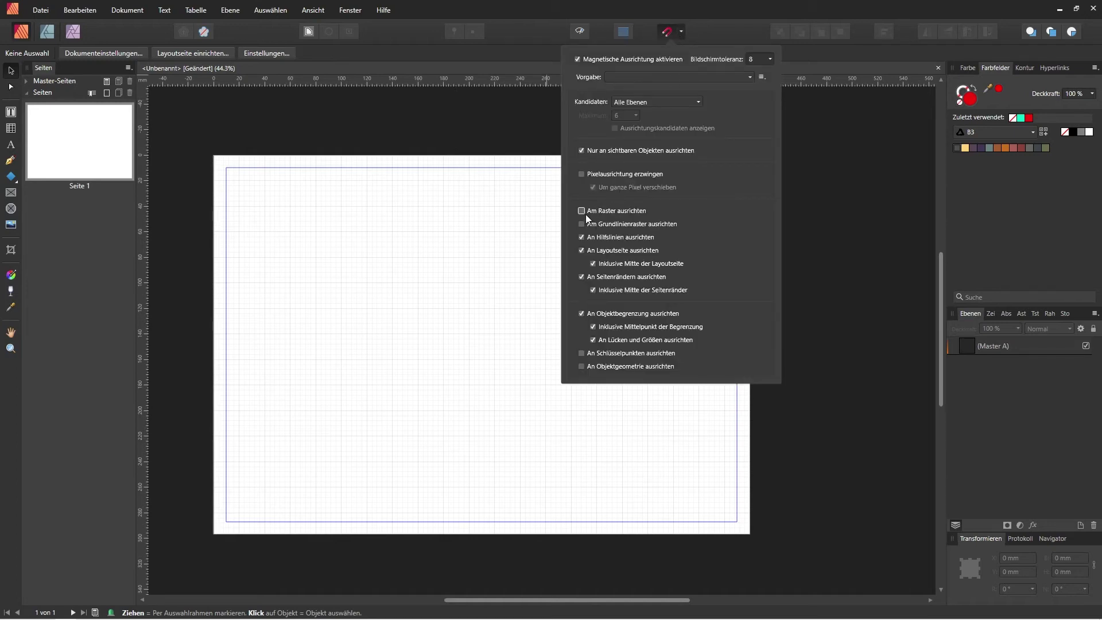
click(247, 239)
click(12, 176)
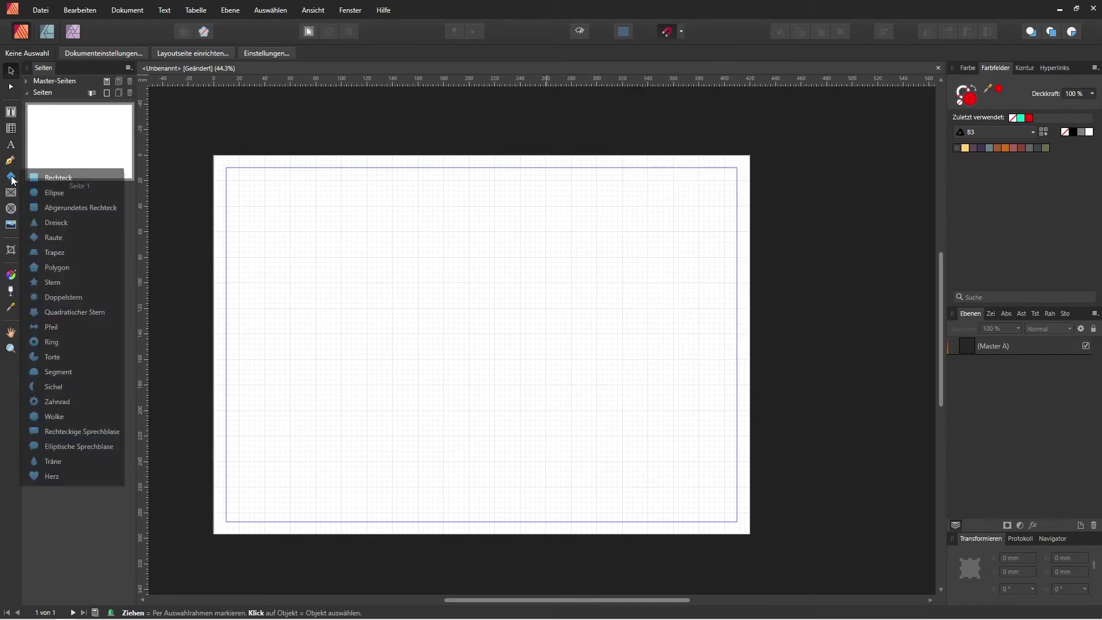
click(43, 178)
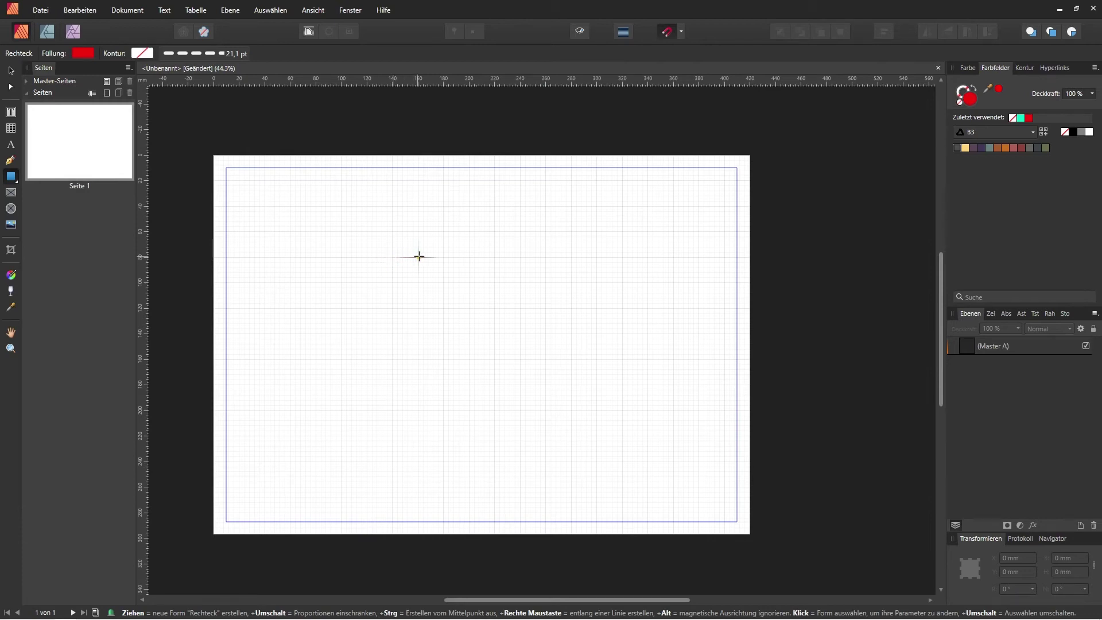
drag(418, 257, 443, 283)
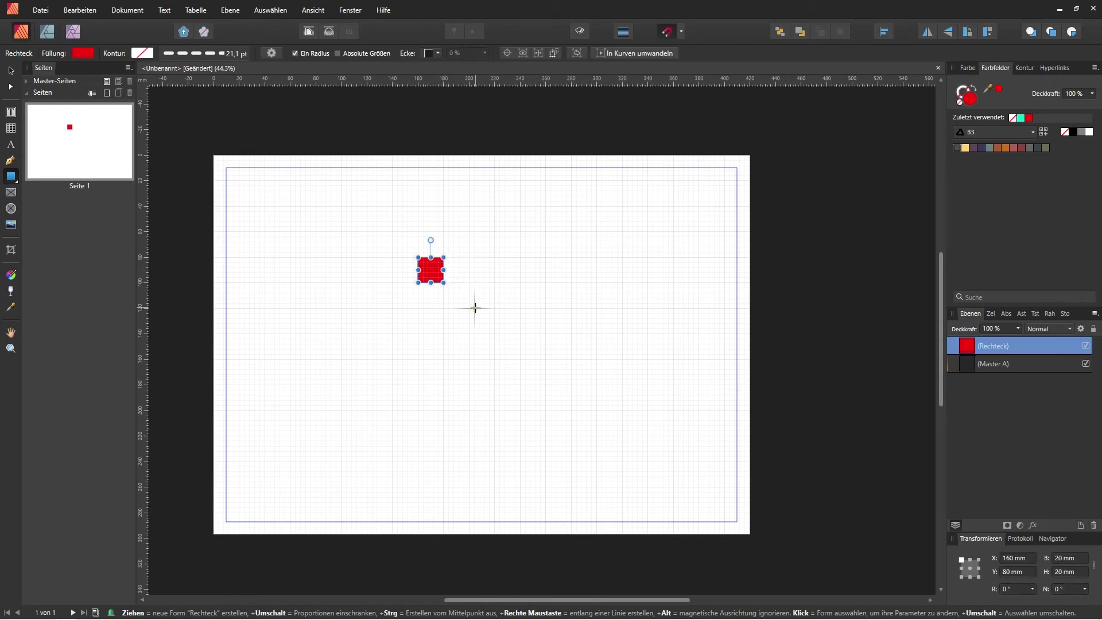
drag(470, 309, 494, 283)
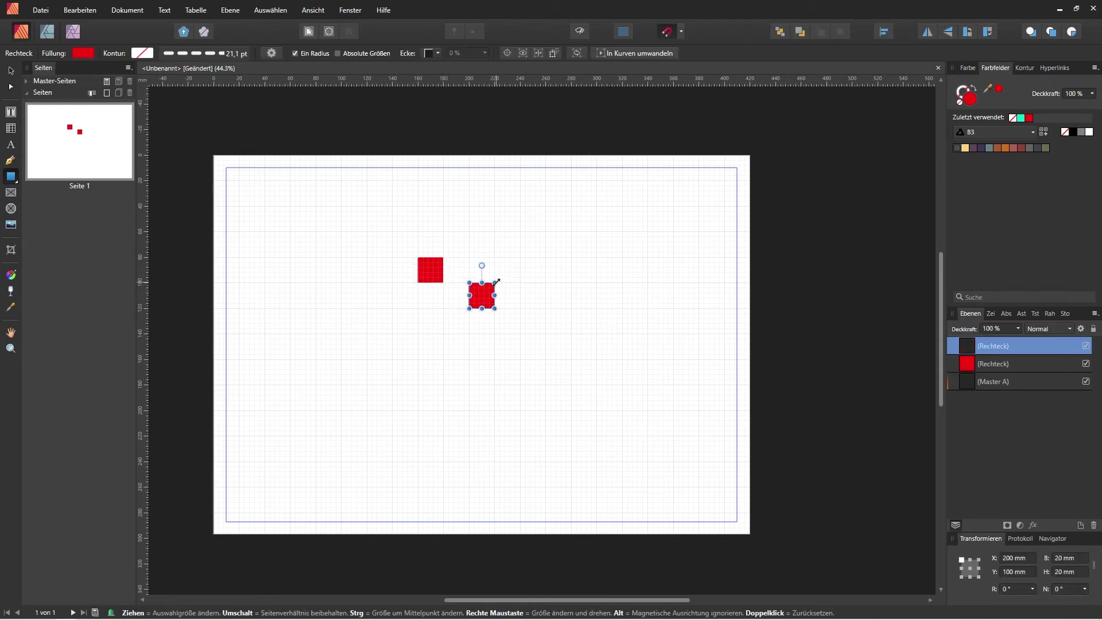
drag(540, 245, 546, 232)
click(476, 221)
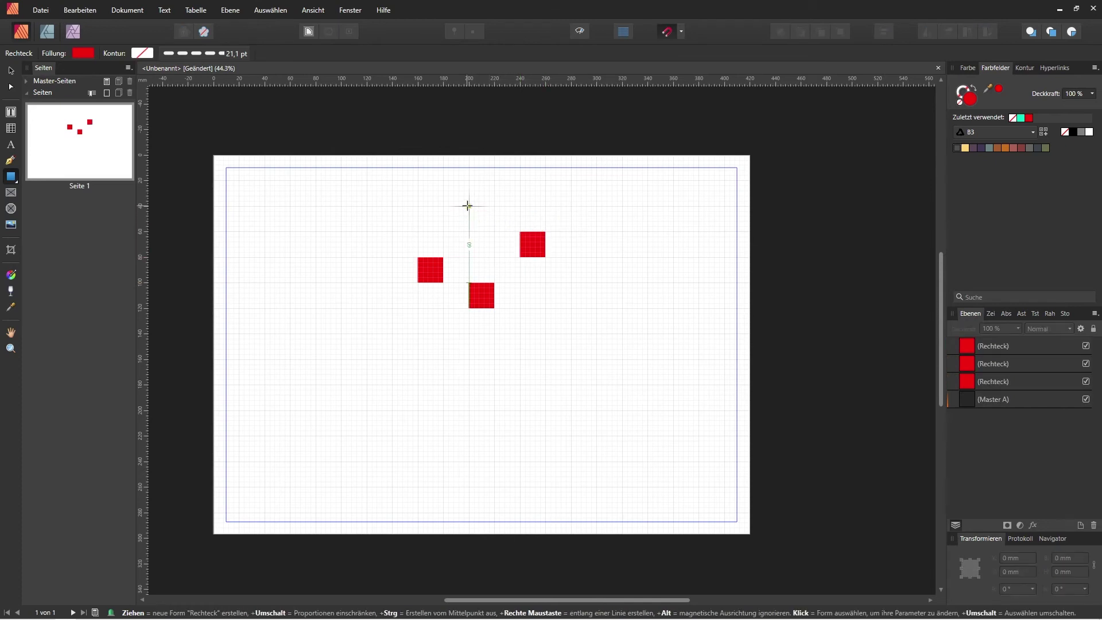
drag(469, 206, 494, 231)
click(408, 201)
scroll(503, 264, up, 3)
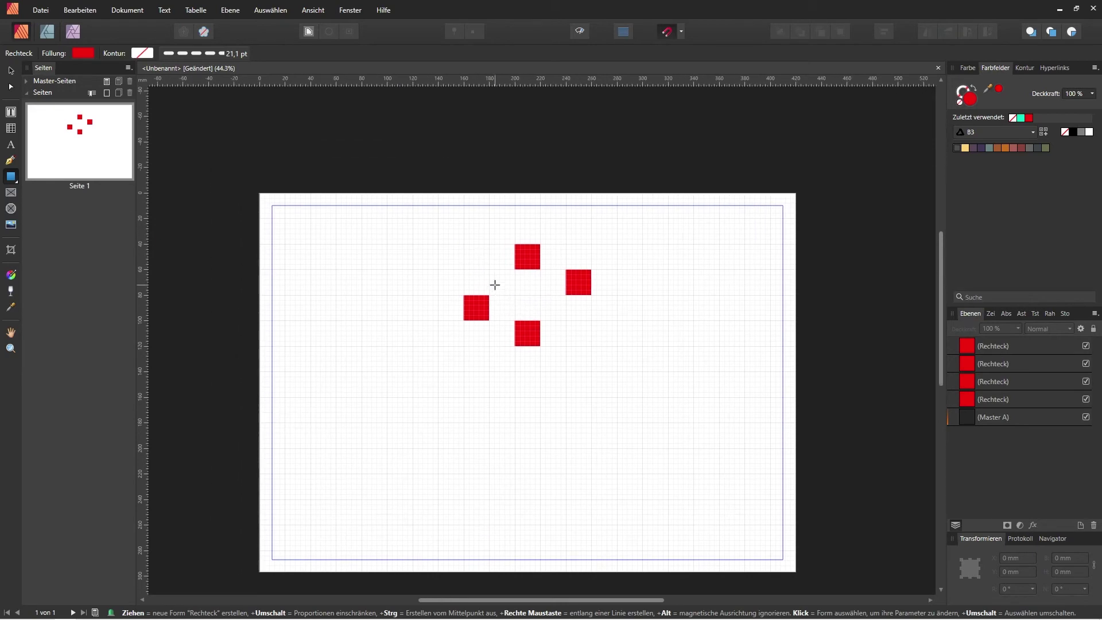
click(11, 70)
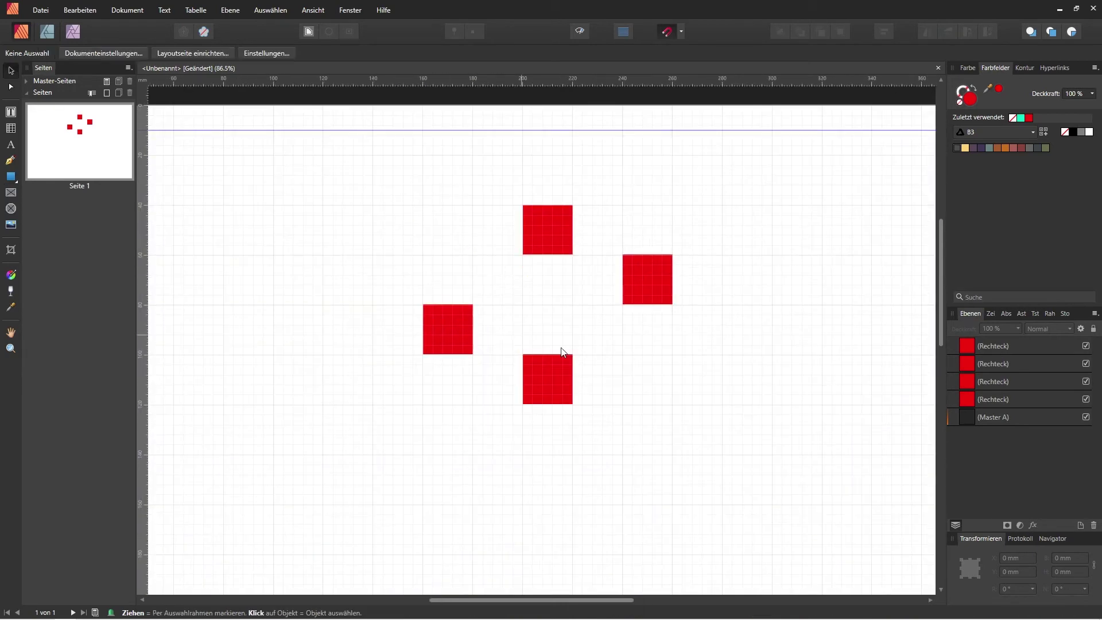
drag(737, 475, 323, 159)
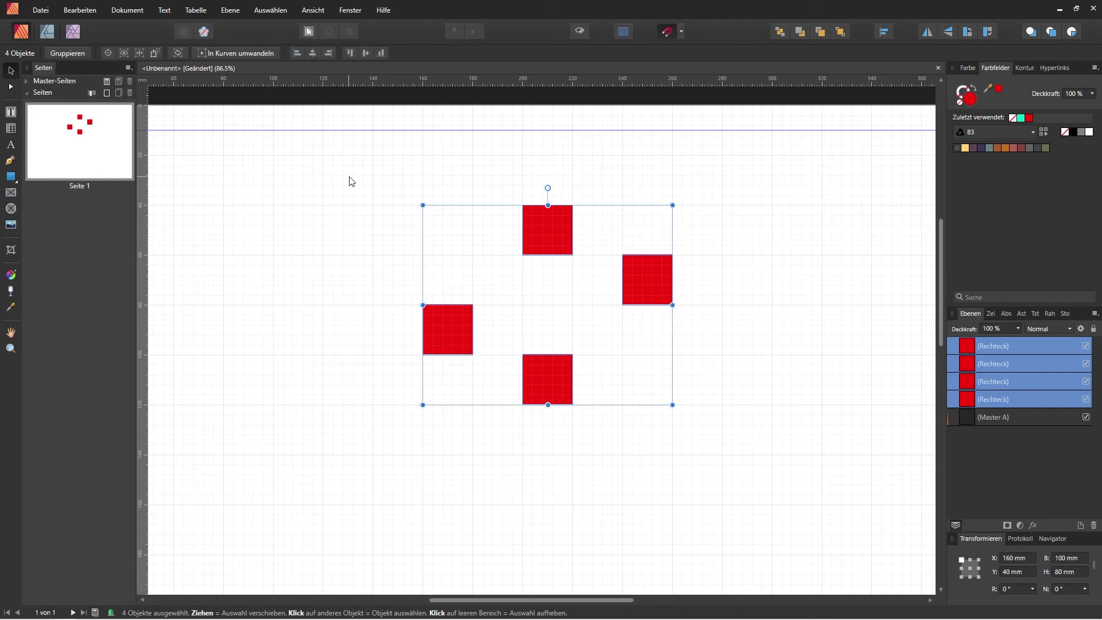
key(Delete)
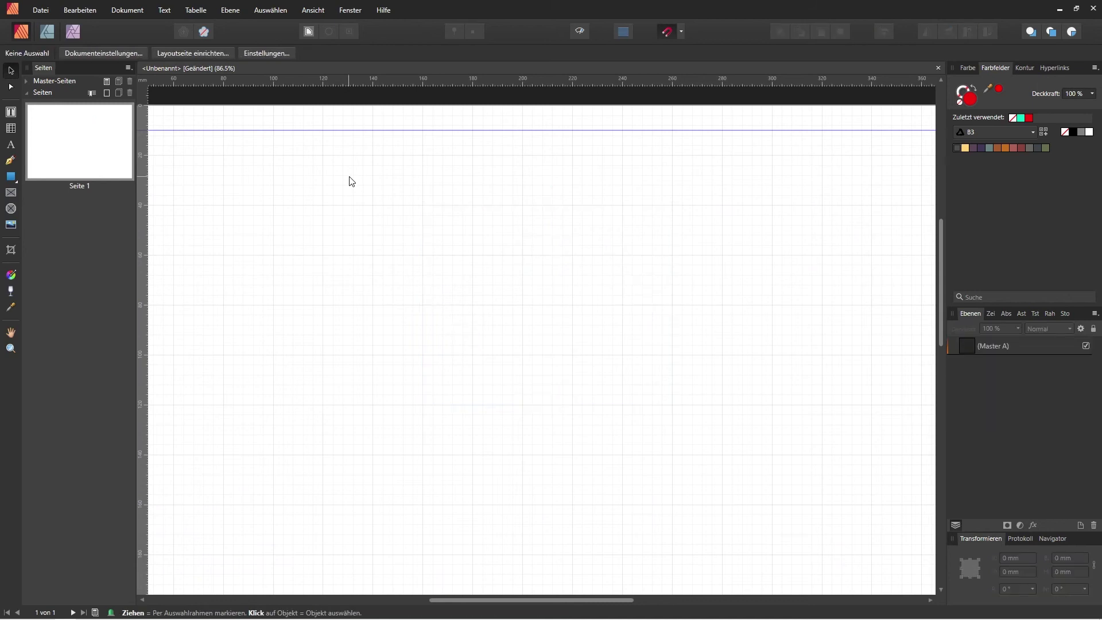
Draw a large red square at the upper left of the grid page
scroll(545, 256, down, 3)
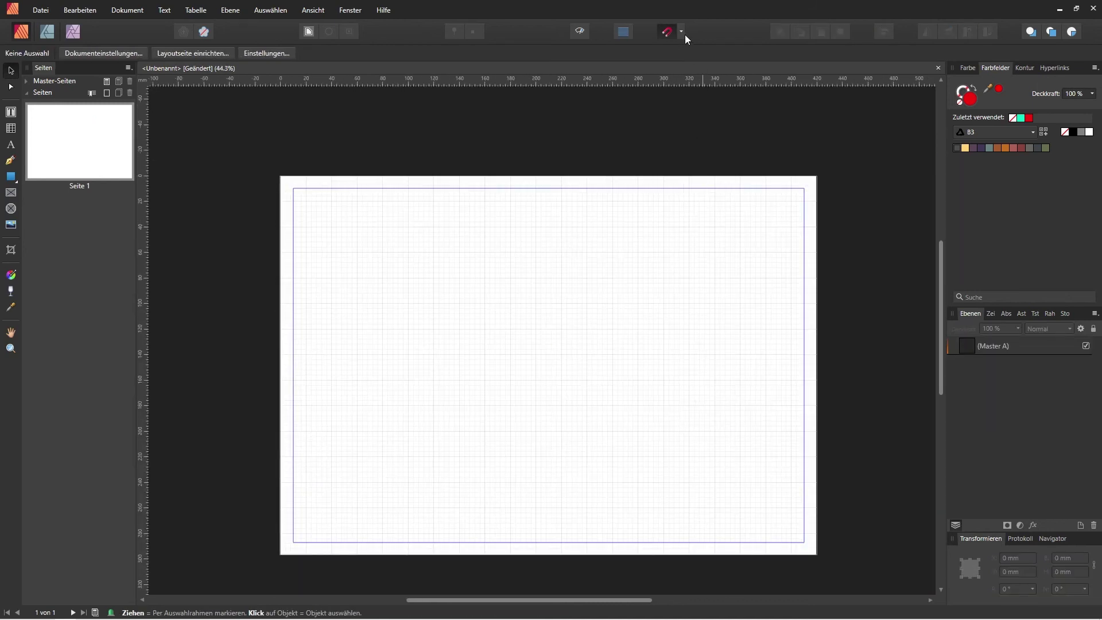
click(682, 33)
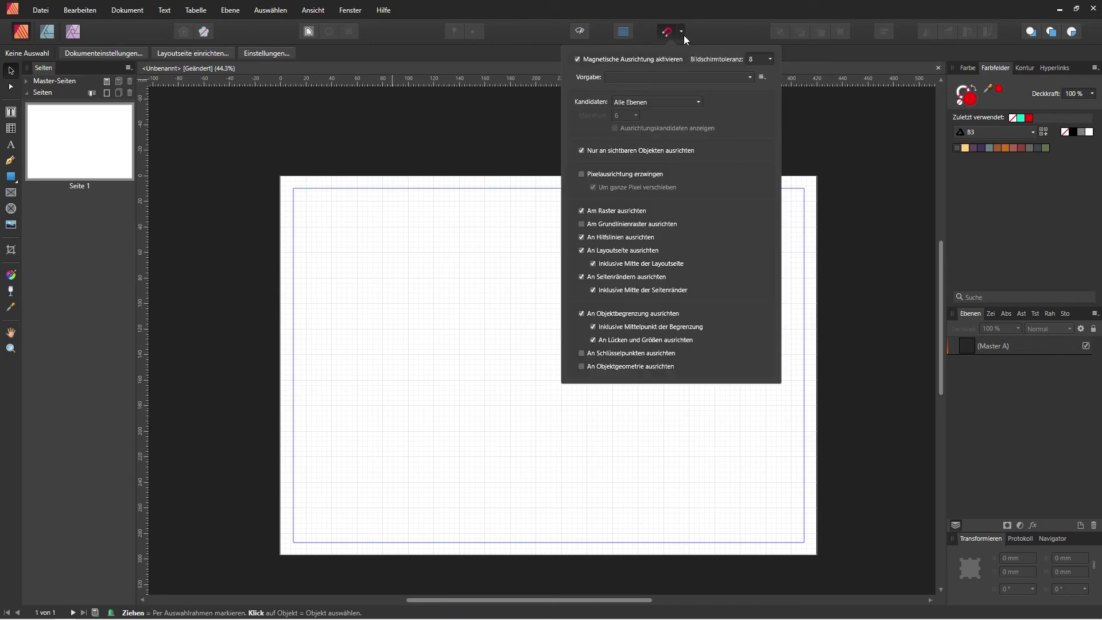
click(10, 176)
mouse_move(408, 445)
mouse_down()
mouse_move(531, 281)
mouse_move(578, 275)
mouse_up()
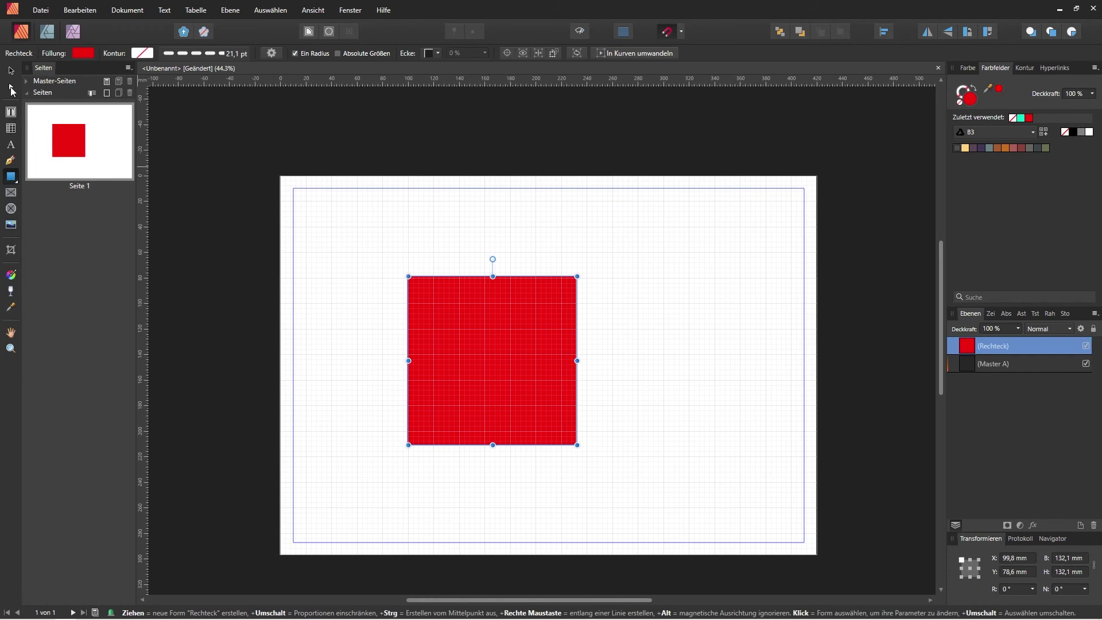
Ctrl-drag a copy of the red square to the lower right and nudge it into place
click(10, 70)
drag(469, 367, 524, 370)
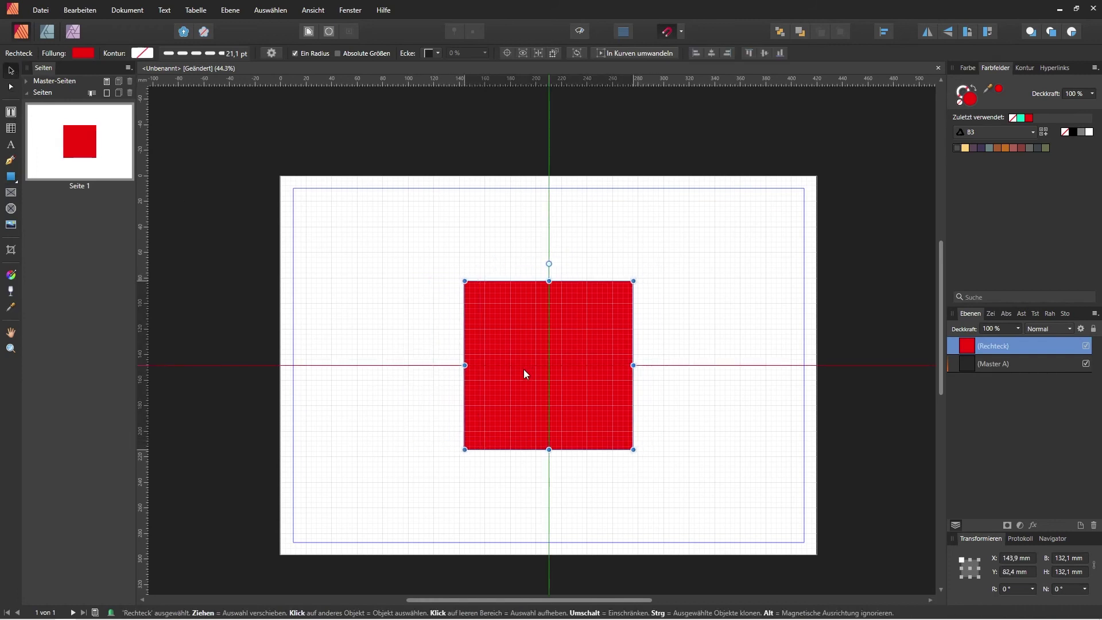
mouse_move(524, 370)
mouse_down()
mouse_move(419, 376)
mouse_move(629, 365)
mouse_move(630, 434)
mouse_up()
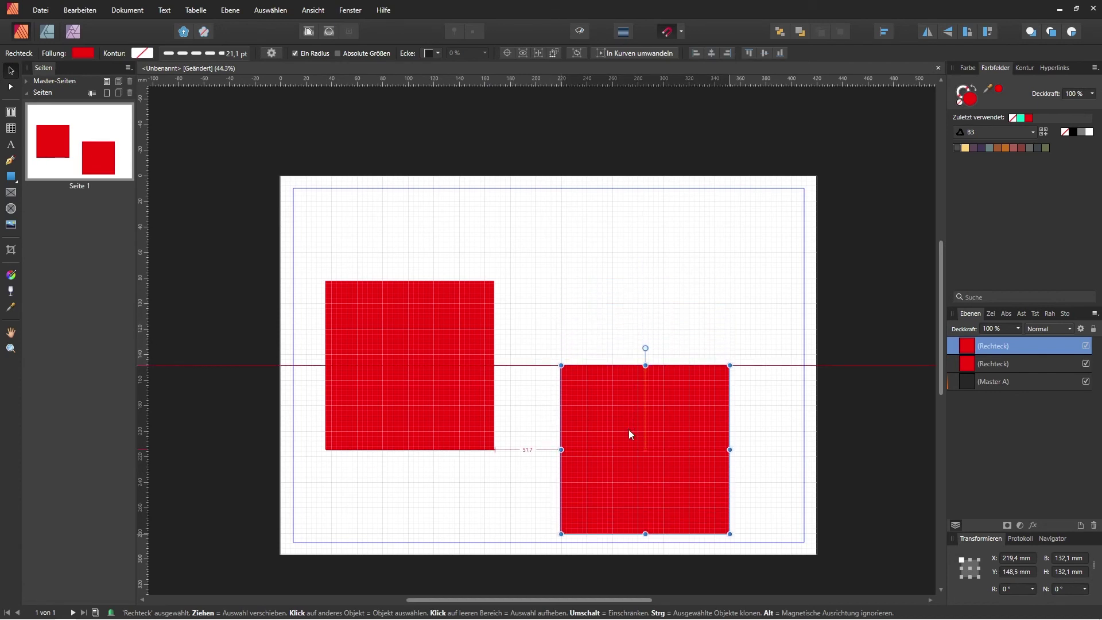
drag(659, 435, 649, 439)
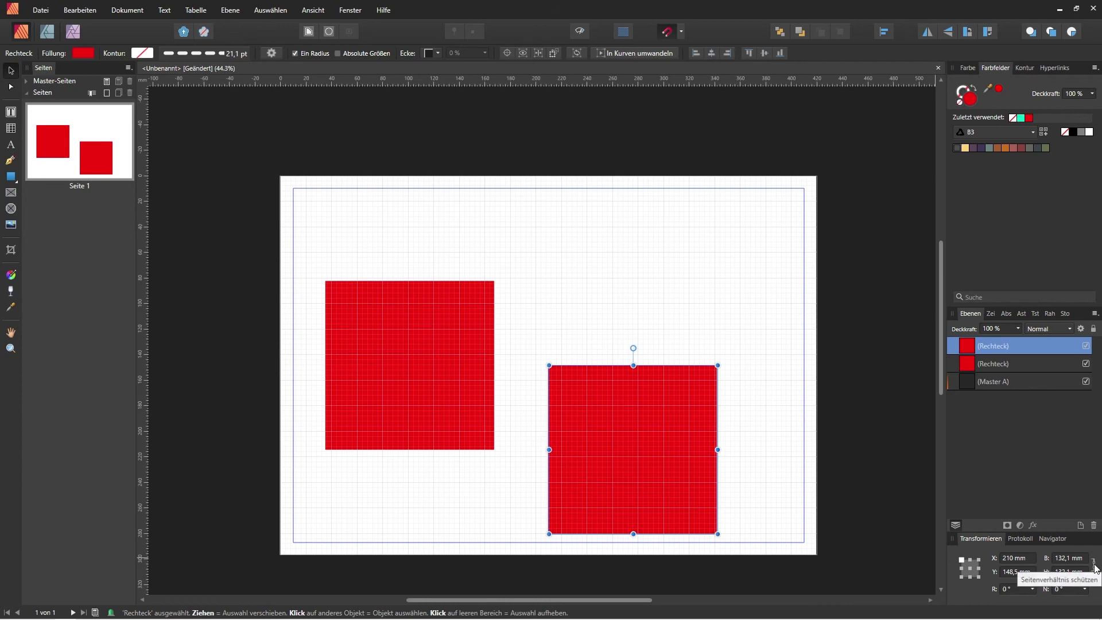
Set the right square to 100 × 100 mm in the Transform panel
click(1069, 560)
text(100)
key(Return)
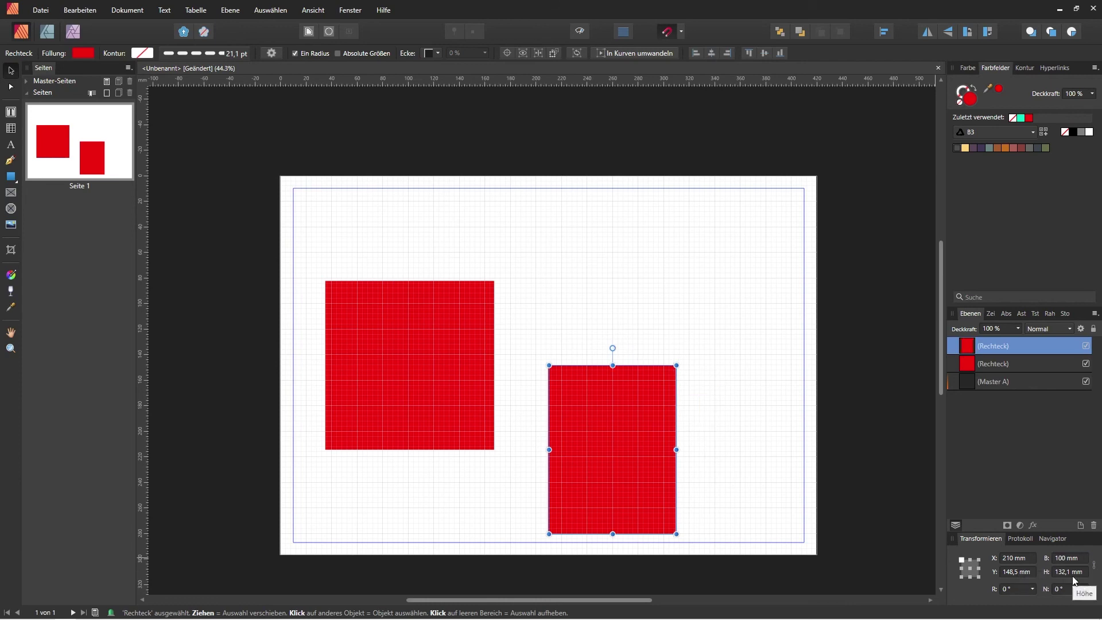
click(1055, 572)
text(100)
key(Return)
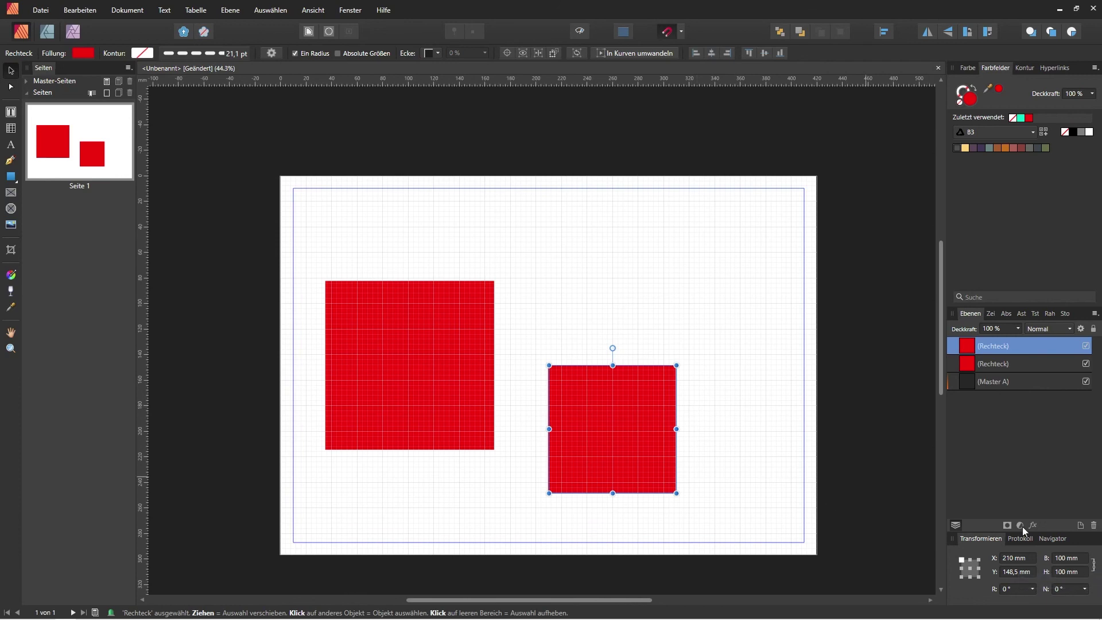
Enlarge the square proportionally to 200 mm and drag it up to the upper right
click(1057, 556)
text(200)
key(Return)
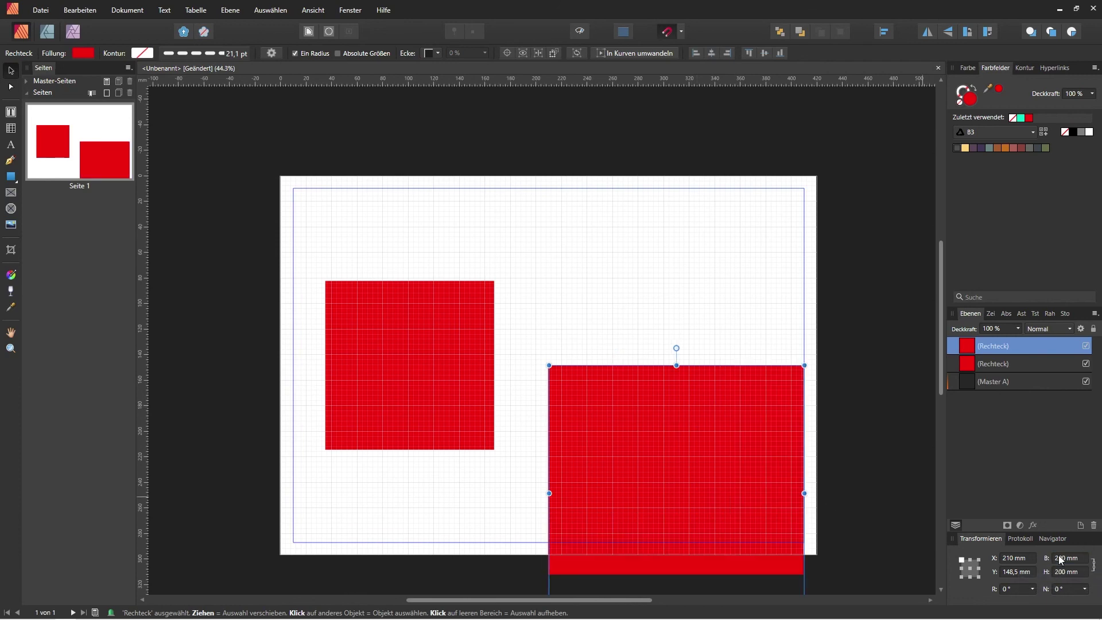
mouse_move(749, 465)
mouse_down()
mouse_move(740, 330)
mouse_move(734, 340)
mouse_up()
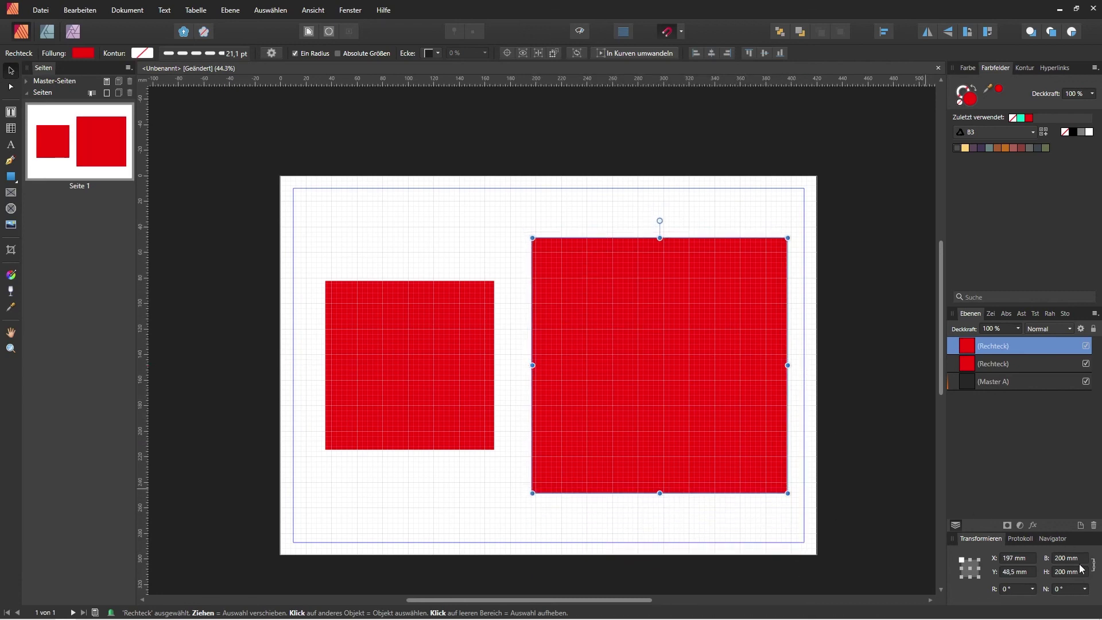